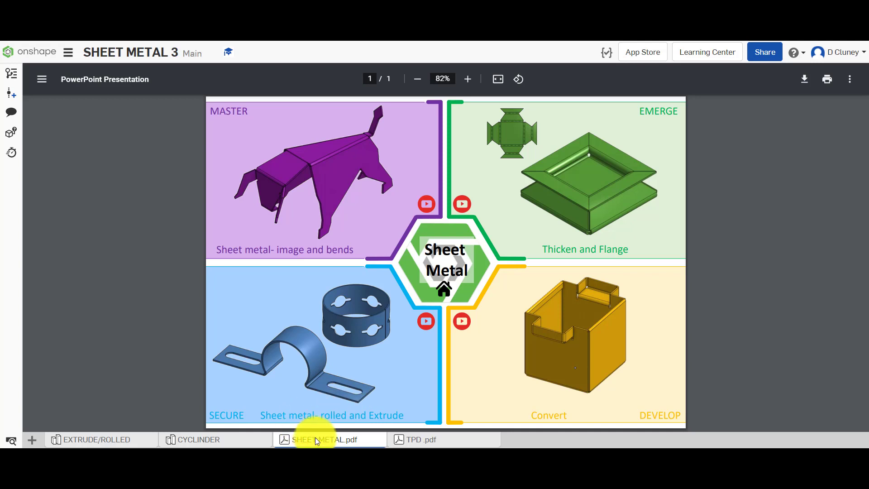
# - Switch to the TPD.pdf tab showing the 'Teaching the Next Generation' page
pyautogui.moveTo(316, 439)
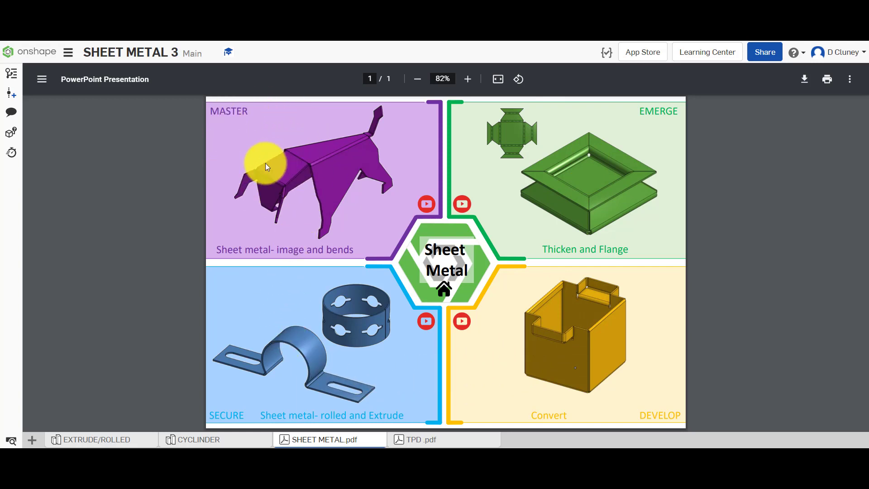
pyautogui.click(426, 438)
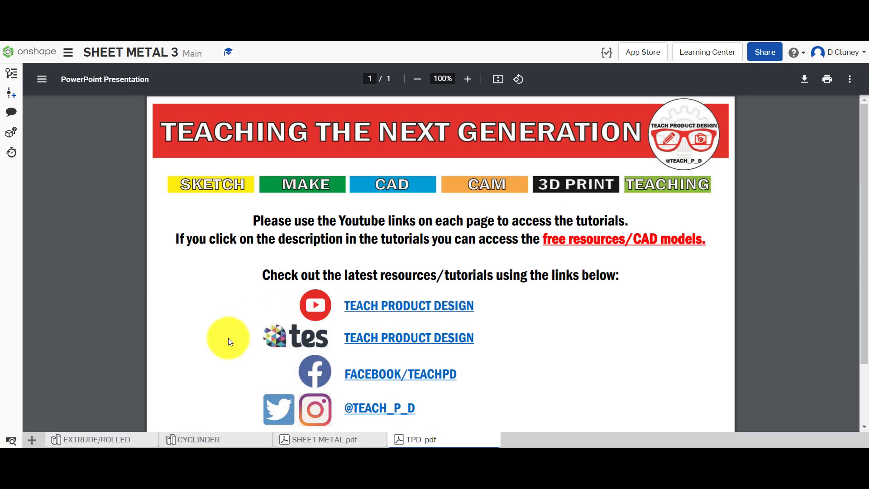
# - Open the CYCLINDER Part Studio and orbit and zoom around the cylinder, including from below
pyautogui.click(211, 442)
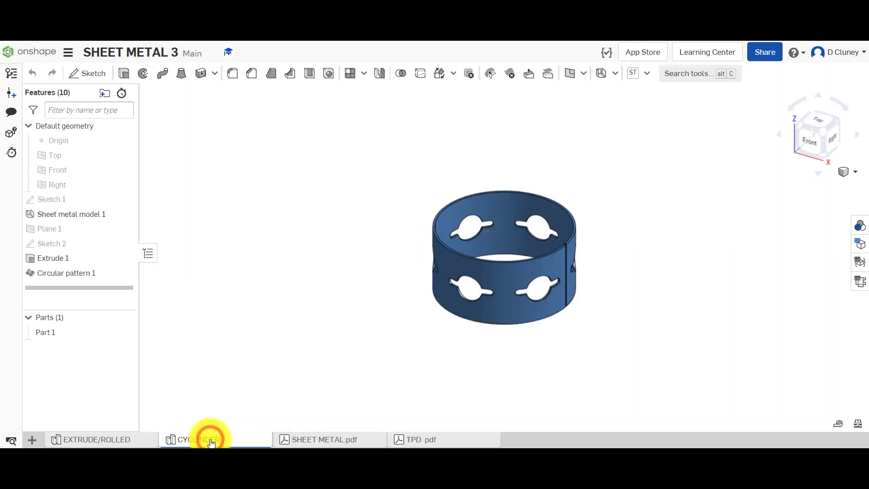
pyautogui.click(330, 289)
pyautogui.moveTo(334, 249); pyautogui.dragTo(167, 412, button='right')
pyautogui.click(117, 441)
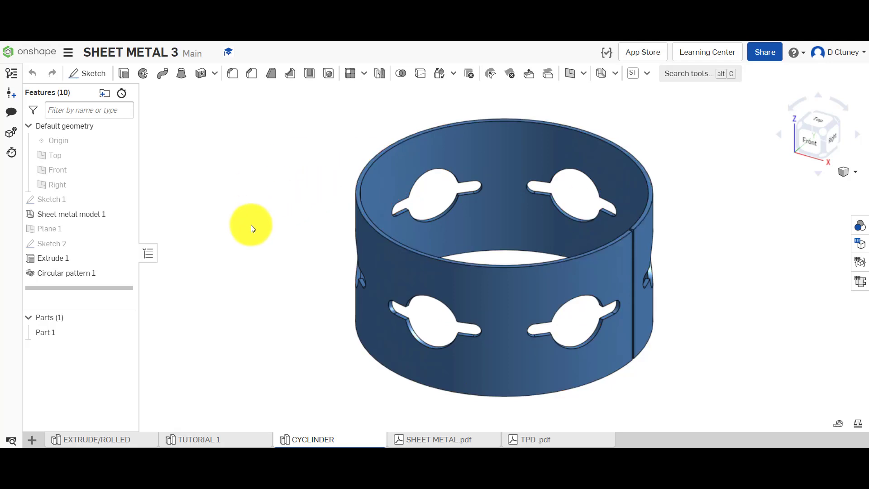
pyautogui.moveTo(281, 286)
pyautogui.mouseDown(button='right')
pyautogui.moveTo(291, 218)
pyautogui.moveTo(290, 288)
pyautogui.mouseUp(button='right')
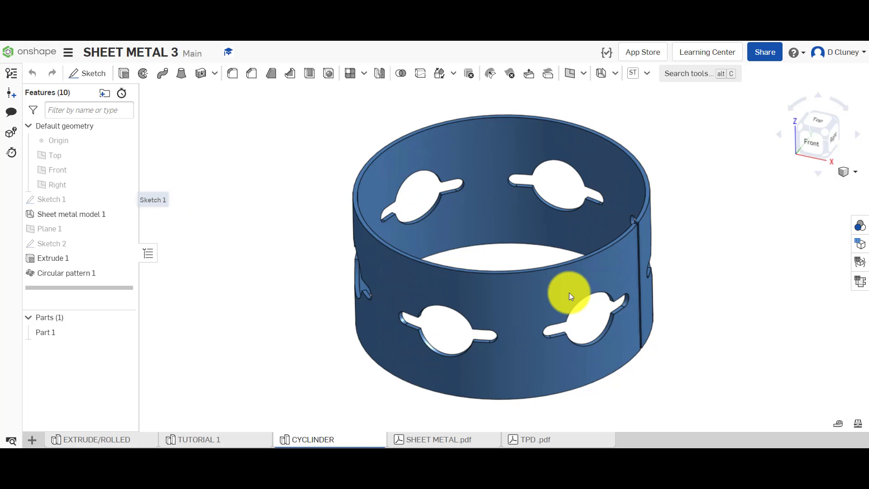
pyautogui.moveTo(694, 295); pyautogui.dragTo(672, 302, button='right')
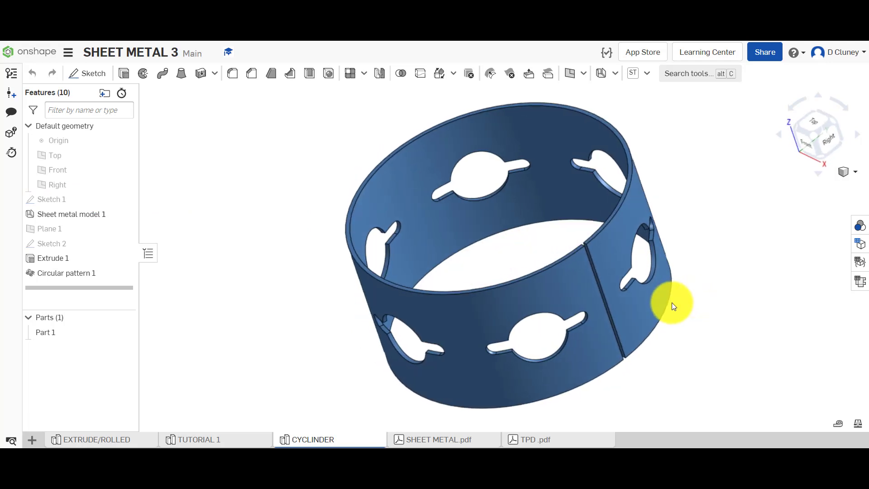
pyautogui.scroll(5, 628, 326)
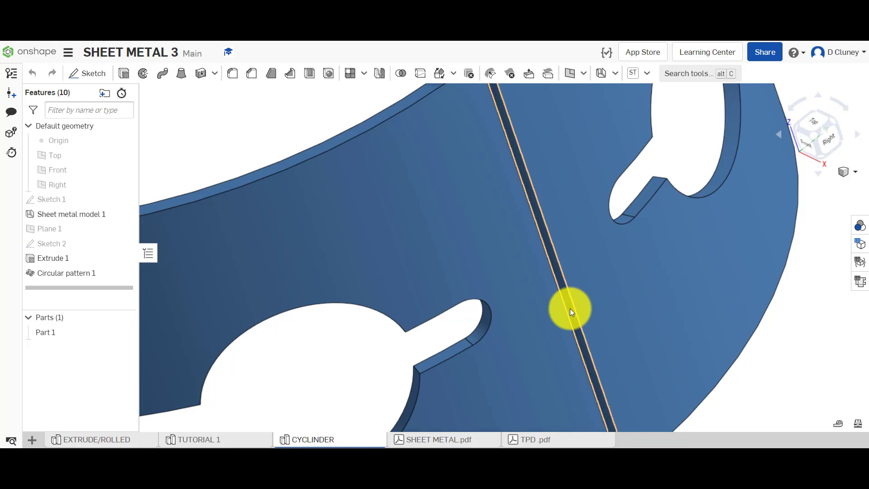
pyautogui.scroll(-5, 569, 308)
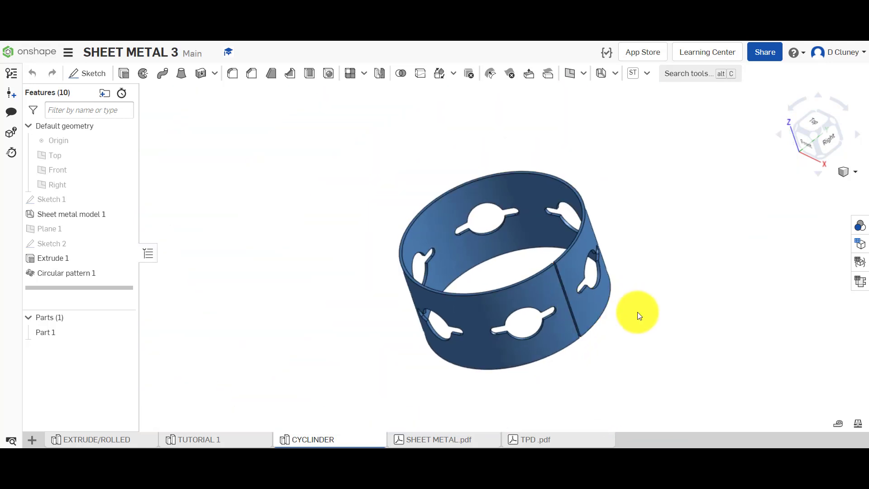
# - Turn toward a front view and roll history back to just after Sheet metal model 1
pyautogui.click(661, 314)
pyautogui.moveTo(590, 351); pyautogui.dragTo(588, 349, button='right')
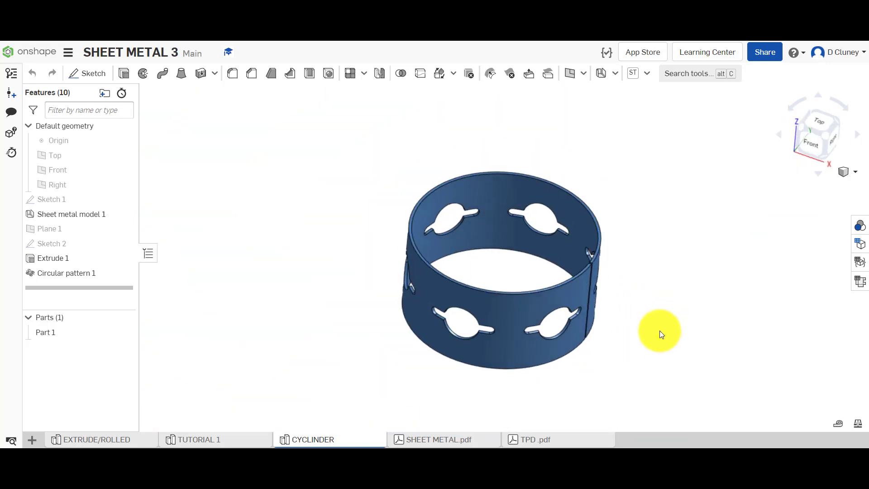
pyautogui.moveTo(659, 330); pyautogui.dragTo(659, 324, button='right')
pyautogui.moveTo(110, 287)
pyautogui.mouseDown()
pyautogui.moveTo(113, 239)
pyautogui.moveTo(101, 207)
pyautogui.moveTo(123, 224)
pyautogui.moveTo(121, 241)
pyautogui.mouseUp()
pyautogui.click(122, 199)
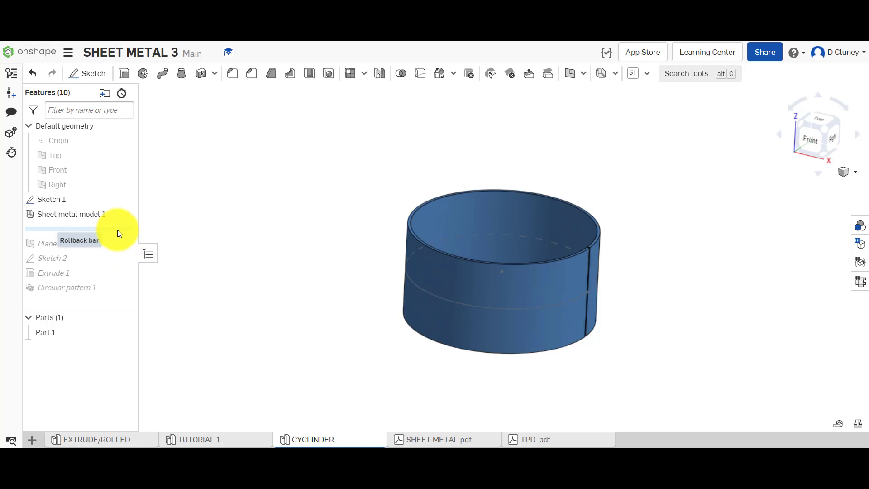
# - Roll history forward to include Plane 1, briefly showing then hiding the plane
pyautogui.moveTo(117, 232)
pyautogui.mouseDown()
pyautogui.moveTo(112, 264)
pyautogui.moveTo(109, 248)
pyautogui.mouseUp()
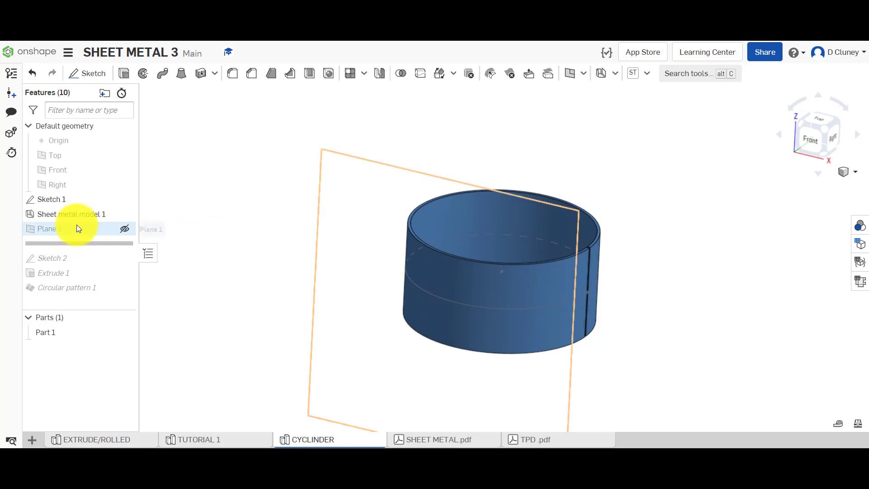
pyautogui.moveTo(300, 258); pyautogui.dragTo(434, 264, button='right')
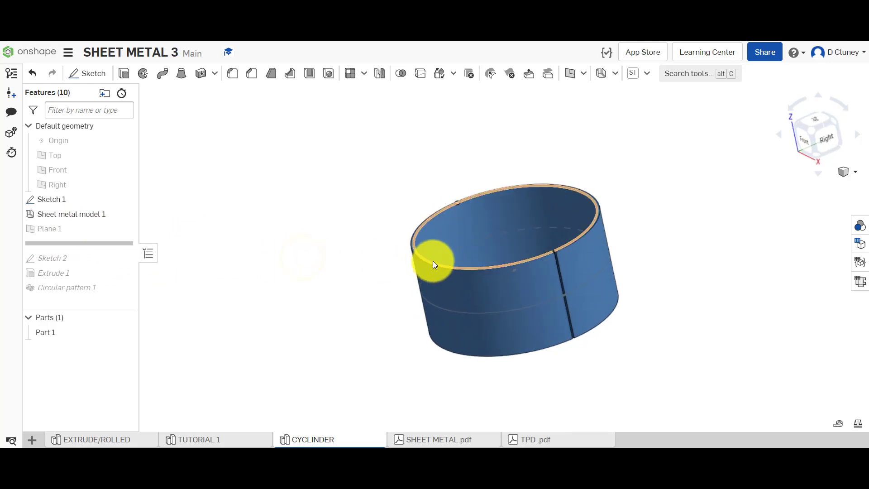
pyautogui.click(121, 227)
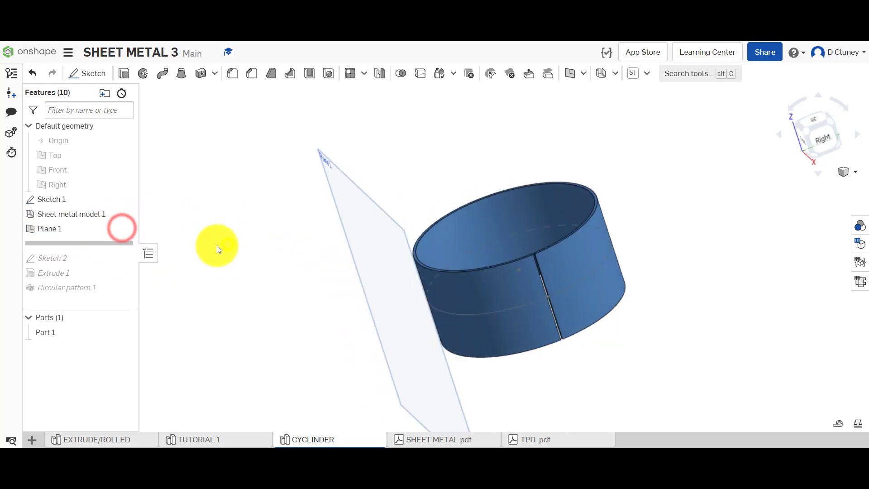
pyautogui.hotkey('shift', '7')
pyautogui.click(128, 226)
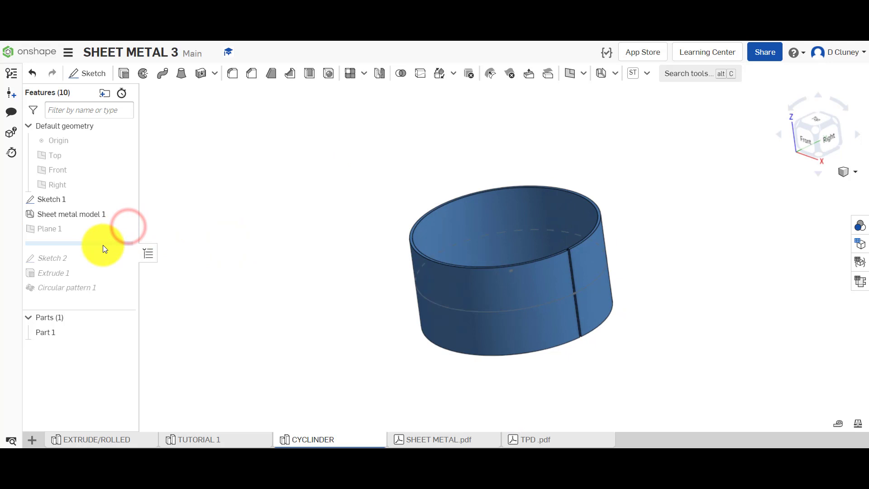
# - Roll forward through Extrude 1 and Circular pattern 1, then snap to the isometric view
pyautogui.moveTo(102, 246); pyautogui.dragTo(110, 284)
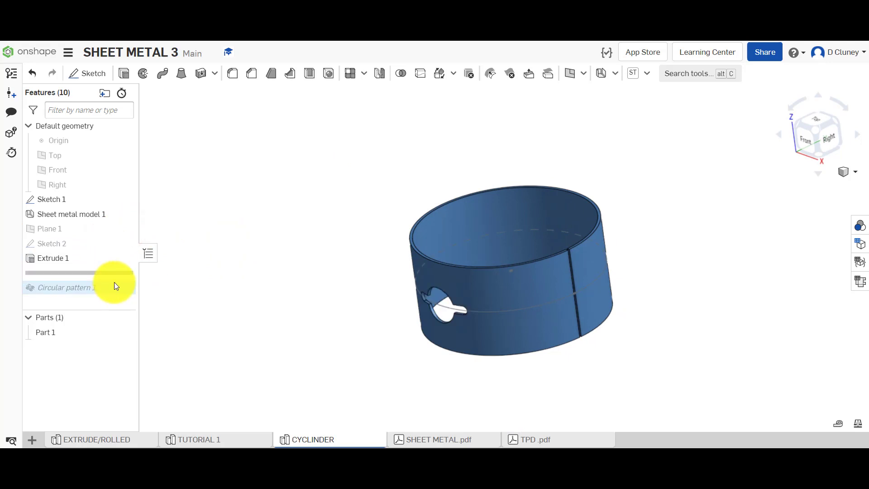
pyautogui.moveTo(235, 284); pyautogui.dragTo(253, 284, button='right')
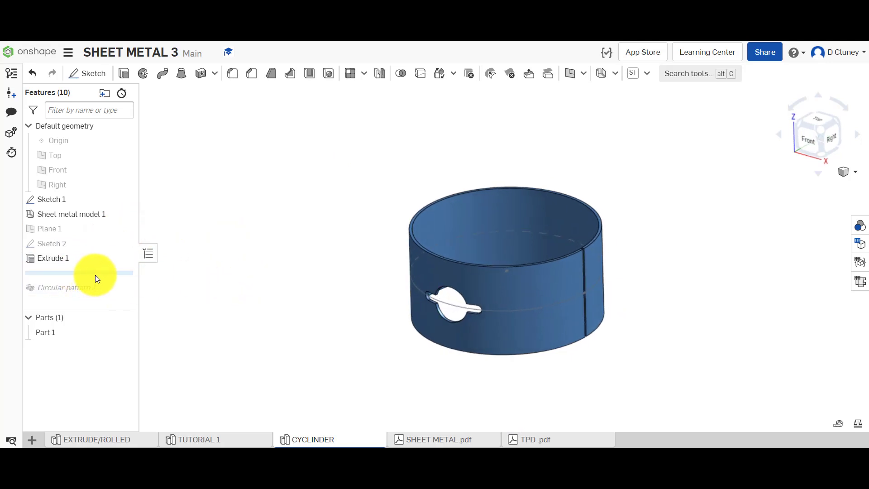
pyautogui.moveTo(95, 275); pyautogui.dragTo(108, 289)
pyautogui.moveTo(308, 285); pyautogui.dragTo(343, 283, button='right')
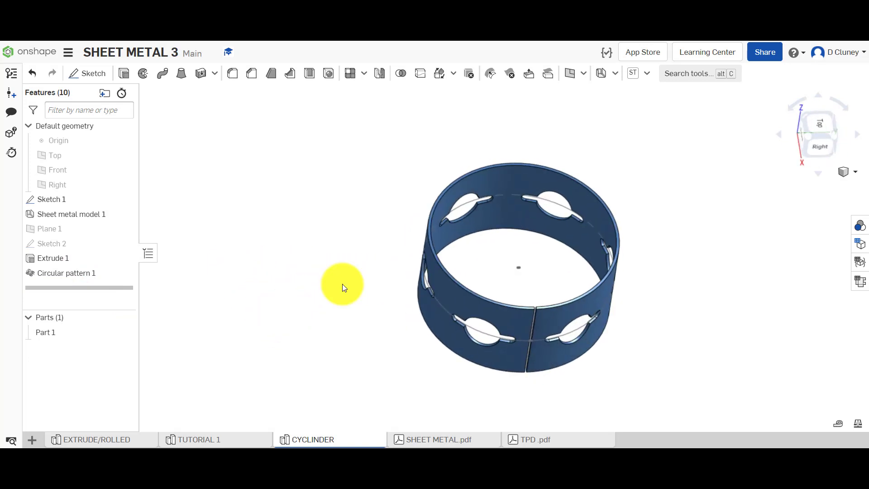
pyautogui.click(811, 138)
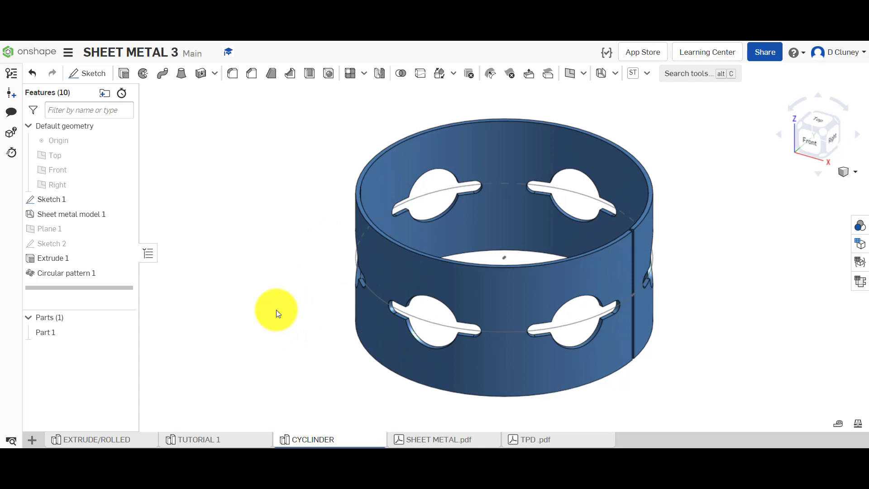
# - Add a new Part Studio to the document and rename it TUTORIAL 2
pyautogui.click(31, 439)
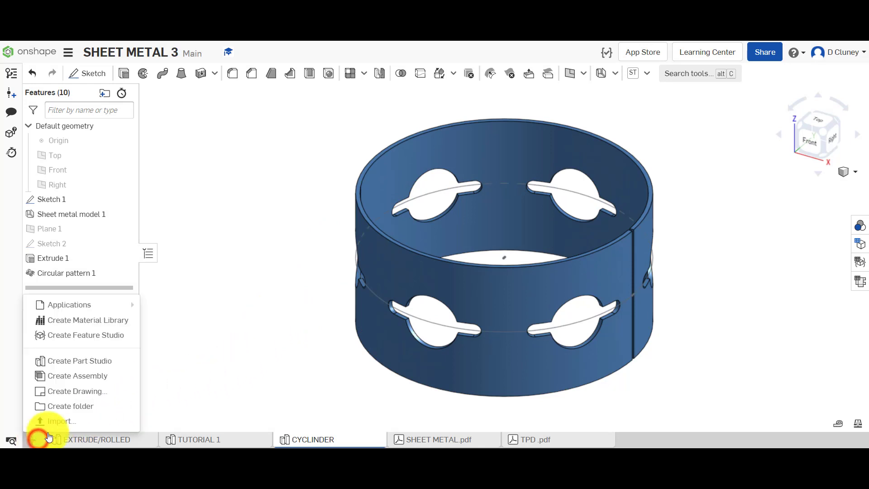
pyautogui.click(97, 365)
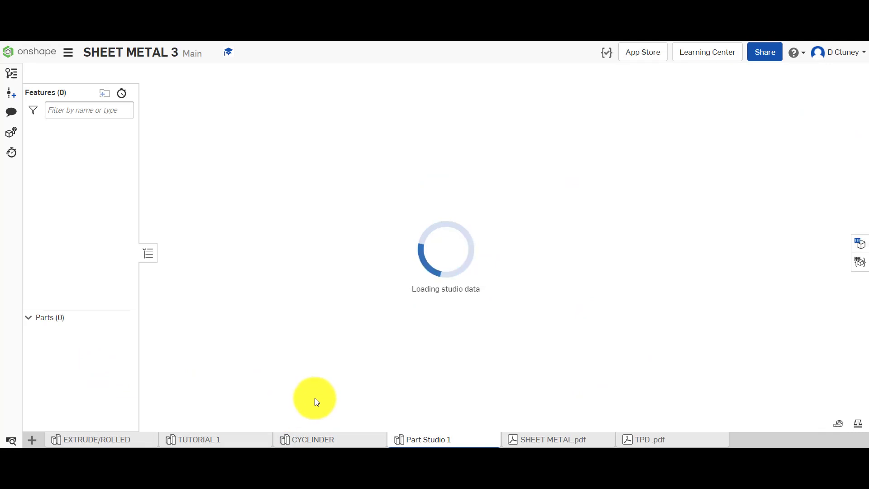
pyautogui.rightClick(441, 439)
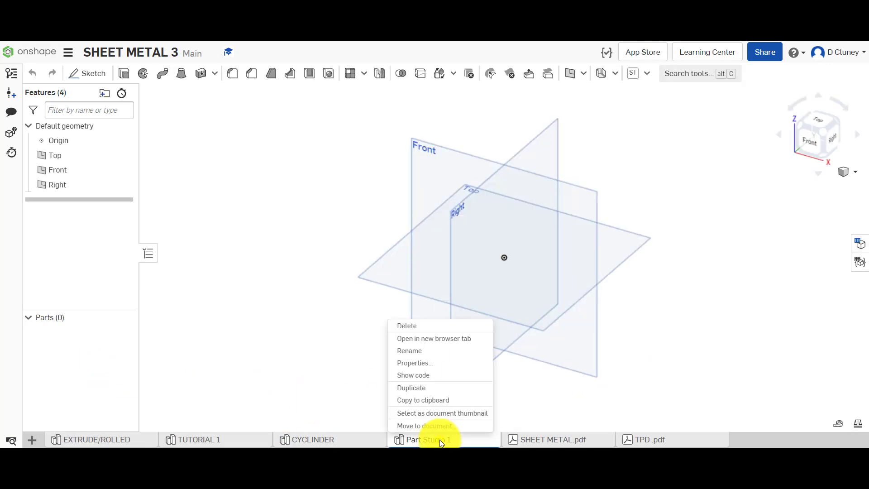
pyautogui.click(432, 356)
pyautogui.write('T')
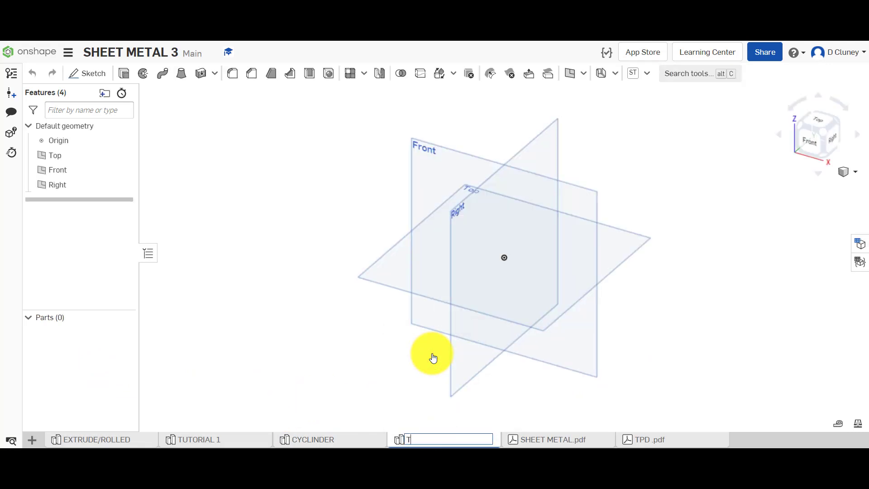
pyautogui.write('UR')
pyautogui.write('TORIA')
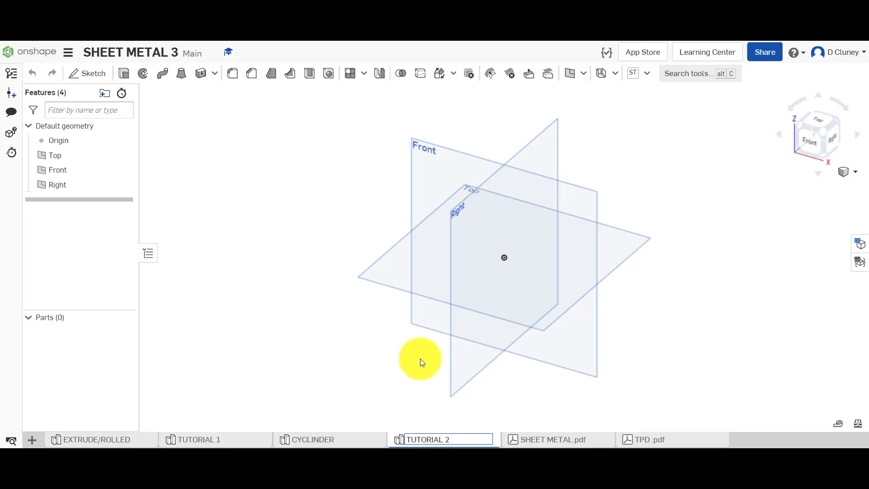
pyautogui.click(387, 383)
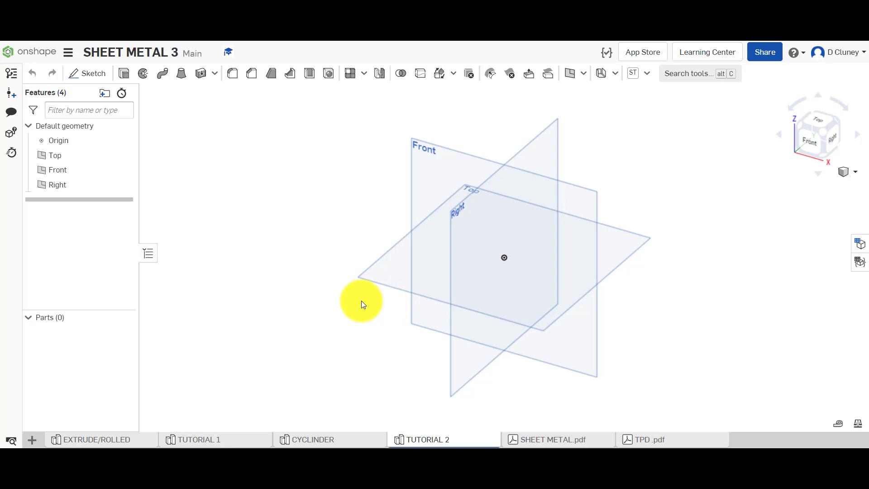
pyautogui.click(333, 440)
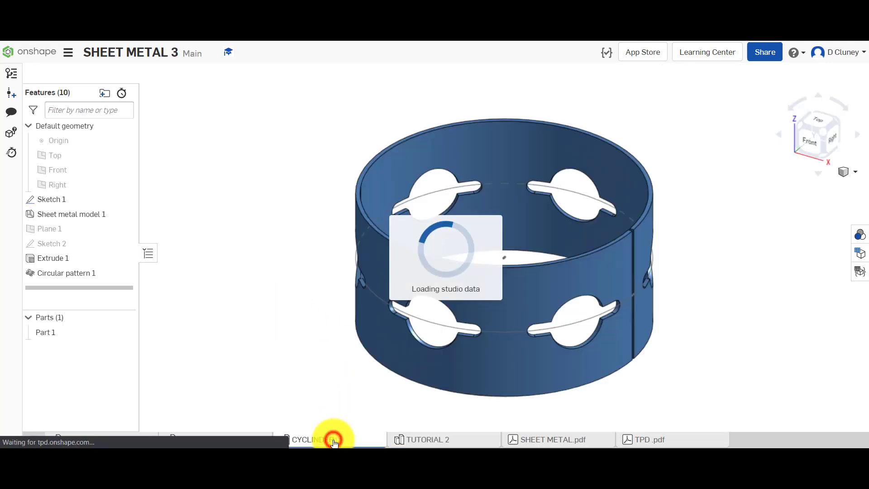
pyautogui.click(109, 286)
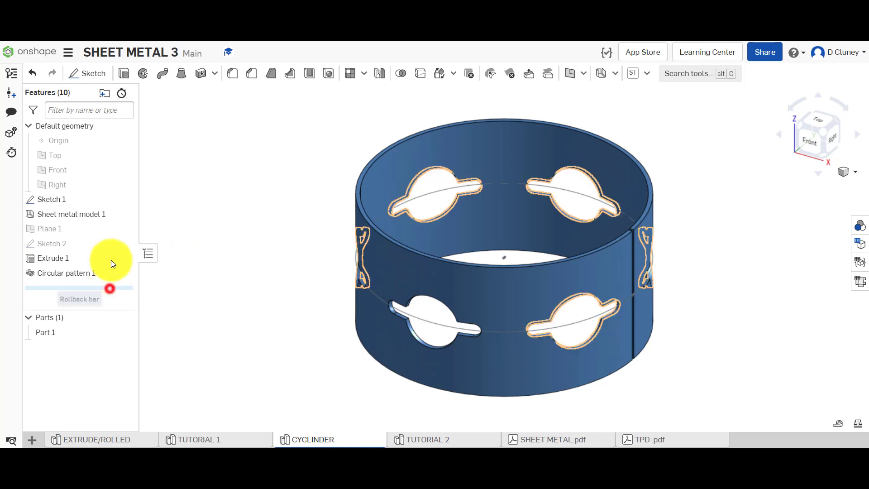
pyautogui.rightClick(91, 199)
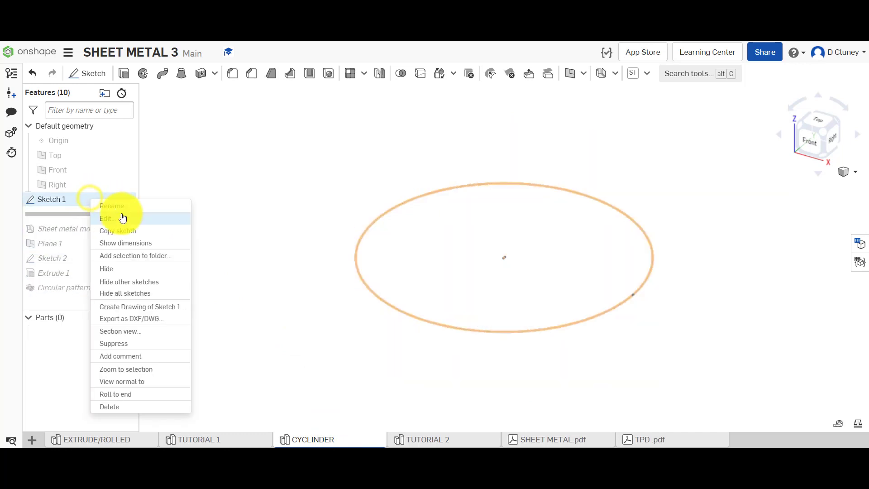
pyautogui.click(121, 214)
pyautogui.press('n')
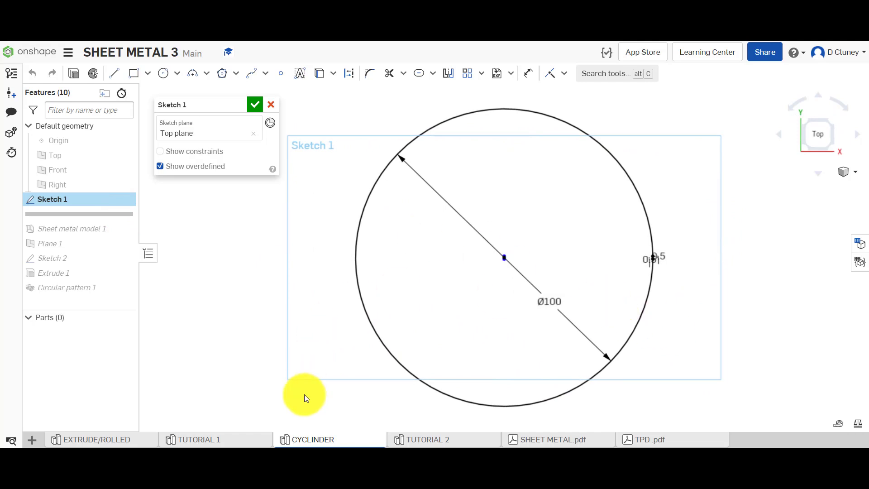
pyautogui.click(441, 438)
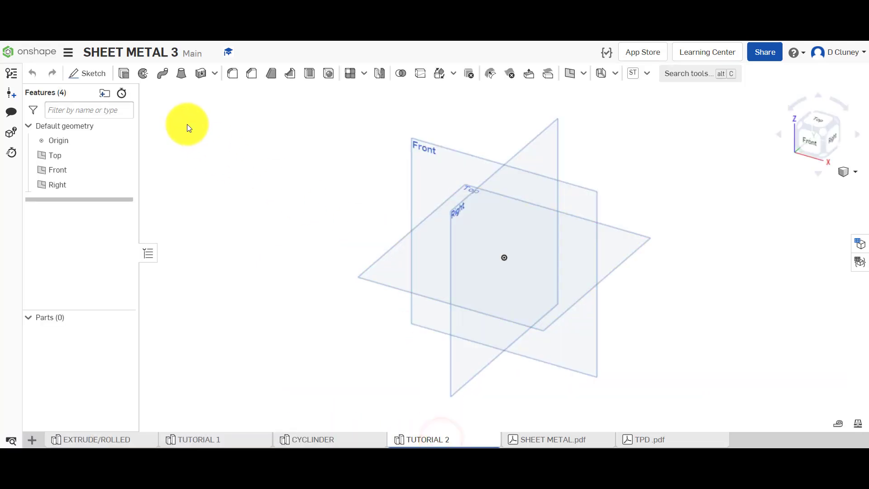
# - Start a new sketch on the Top plane and view it normal
pyautogui.click(94, 73)
pyautogui.click(622, 243)
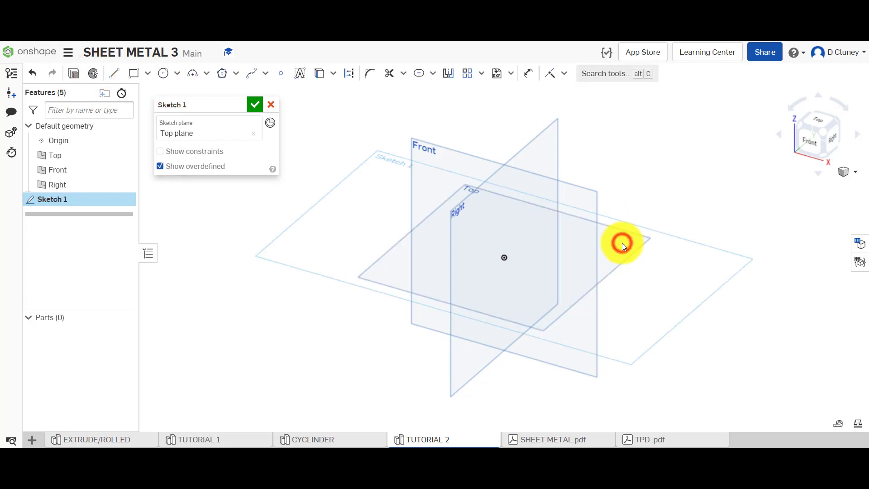
pyautogui.press('n')
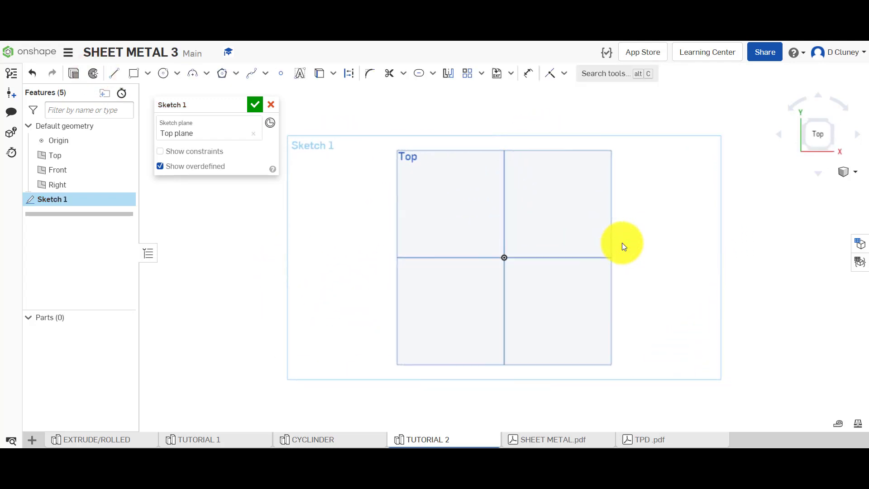
# - Draw an origin-centred Ø100 circle and zoom in on its right edge
pyautogui.press('c')
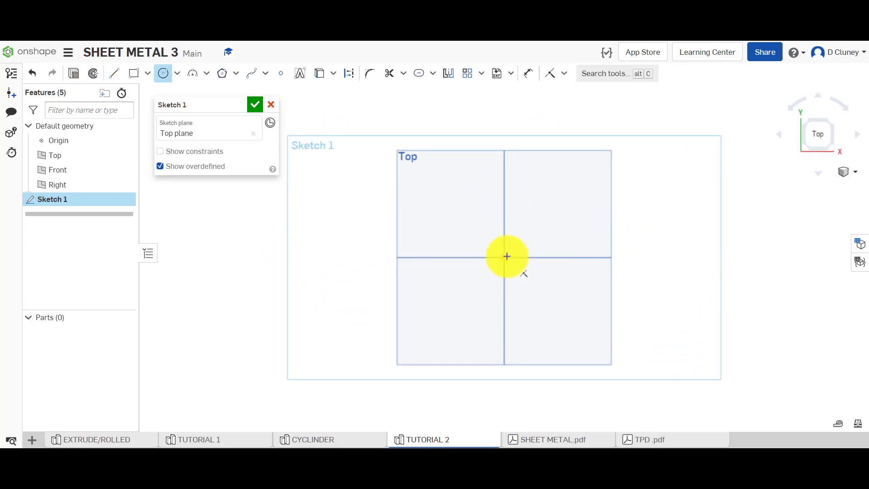
pyautogui.click(506, 257)
pyautogui.click(569, 306)
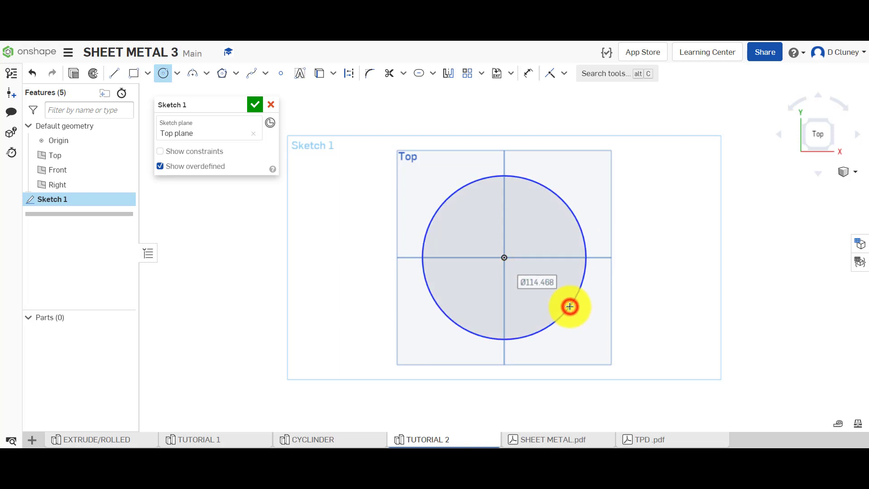
pyautogui.write('100')
pyautogui.press('Return')
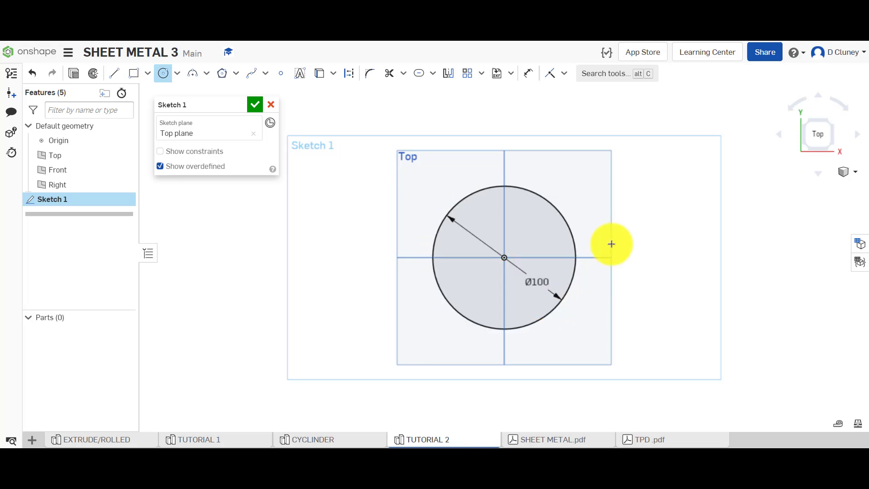
pyautogui.scroll(2, 591, 250)
pyautogui.scroll(3, 592, 249)
pyautogui.scroll(3, 566, 271)
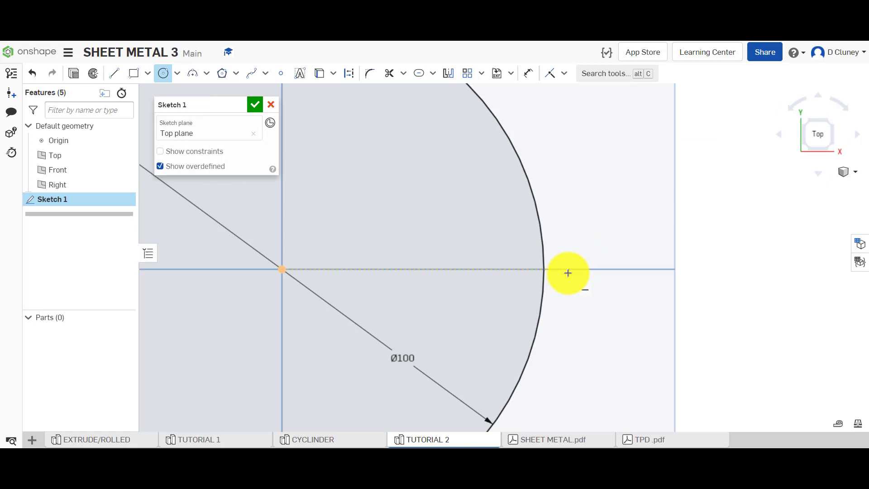
pyautogui.scroll(5, 555, 263)
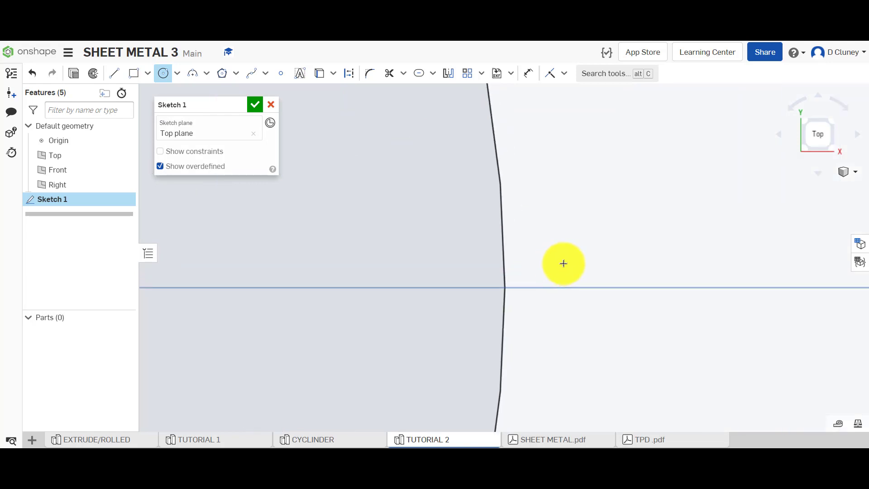
# - Draw a 4.907-wide corner rectangle across the circle's right edge
pyautogui.click(138, 76)
pyautogui.moveTo(451, 266)
pyautogui.mouseDown()
pyautogui.moveTo(580, 324)
pyautogui.moveTo(569, 321)
pyautogui.mouseUp()
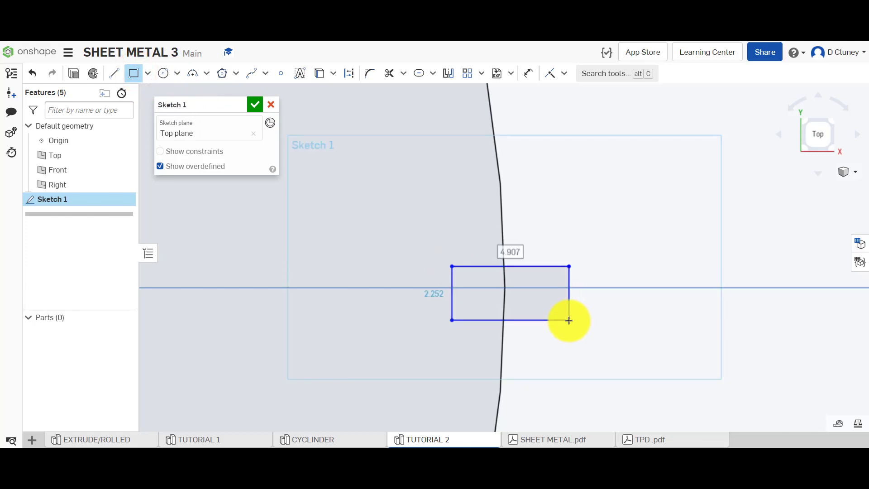
pyautogui.press('Tab')
pyautogui.press('Return')
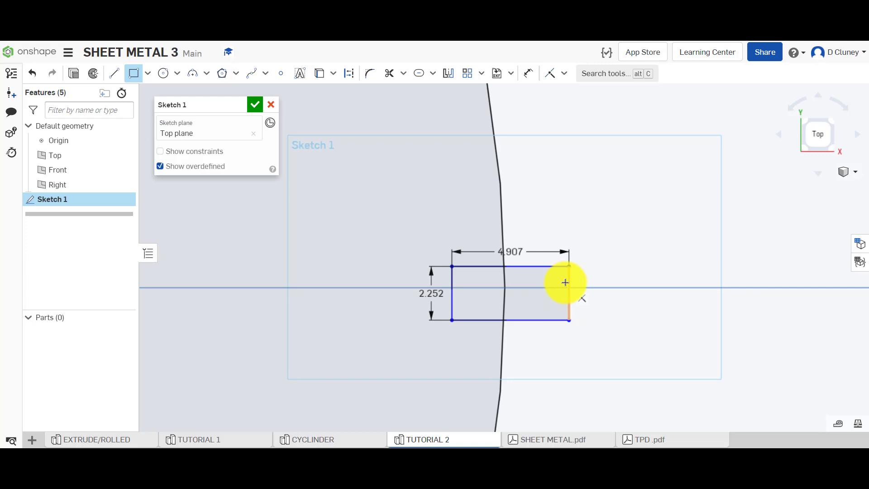
# - Check the CYCLINDER document's sketch for reference, then return to TUTORIAL 2
pyautogui.click(366, 441)
pyautogui.scroll(3, 672, 261)
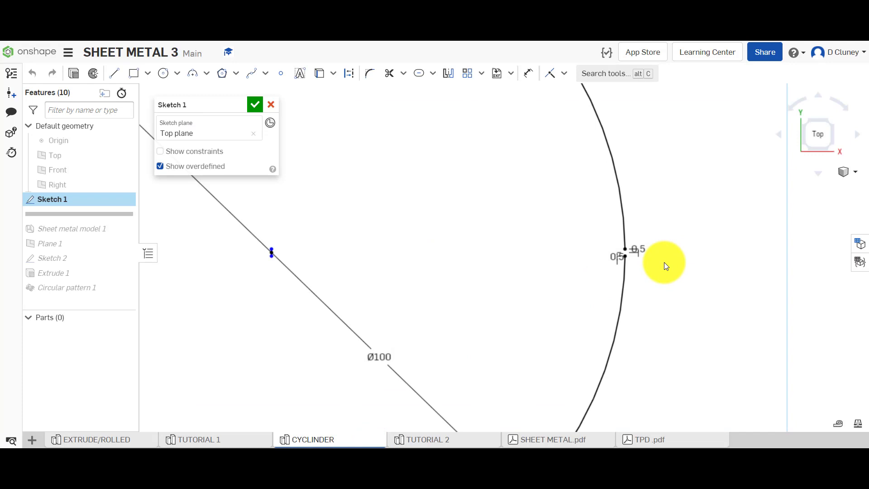
pyautogui.scroll(5, 621, 236)
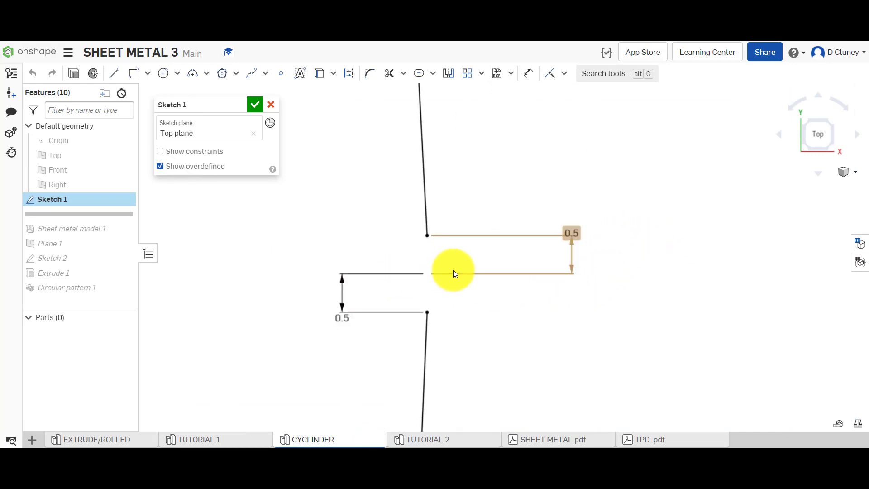
pyautogui.click(445, 441)
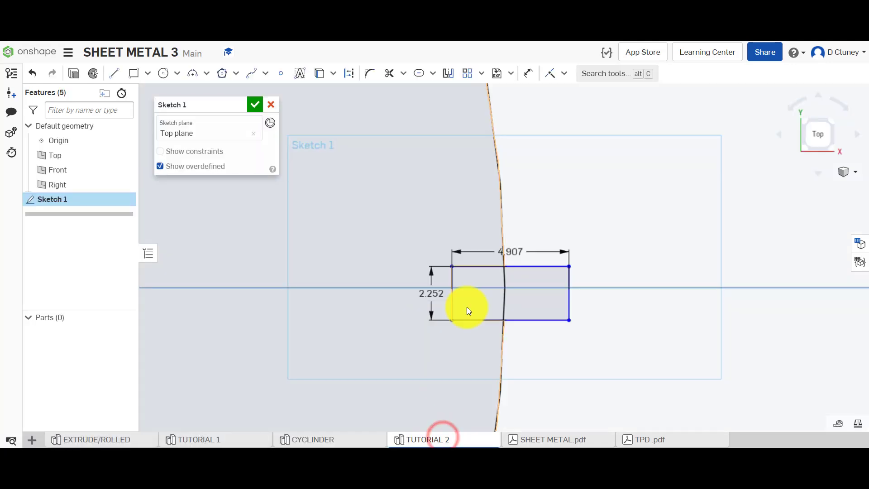
# - Set the rectangle height to 1 and dimension its bottom edge 0.5 below the horizontal axis
pyautogui.doubleClick(431, 292)
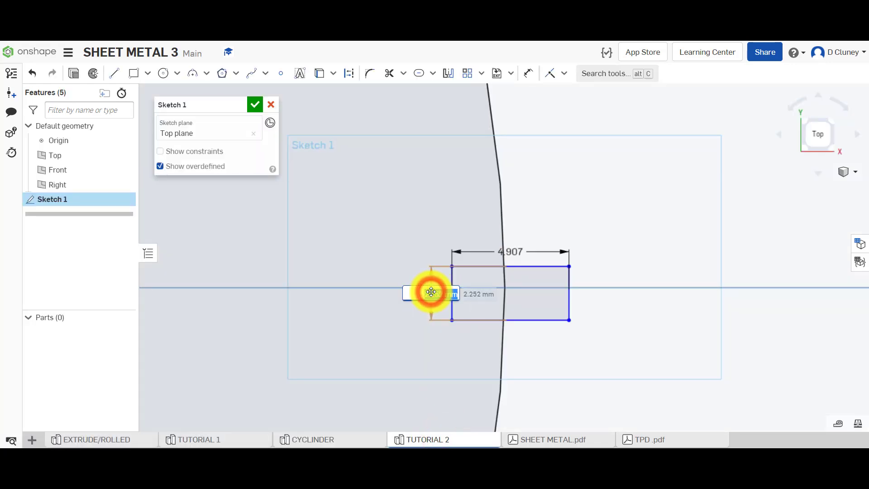
pyautogui.press('Return')
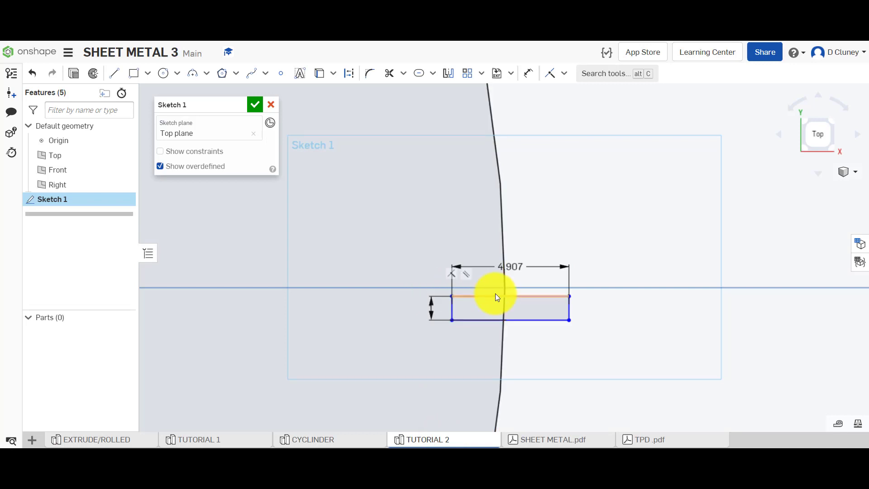
pyautogui.scroll(3, 495, 293)
pyautogui.press('u')
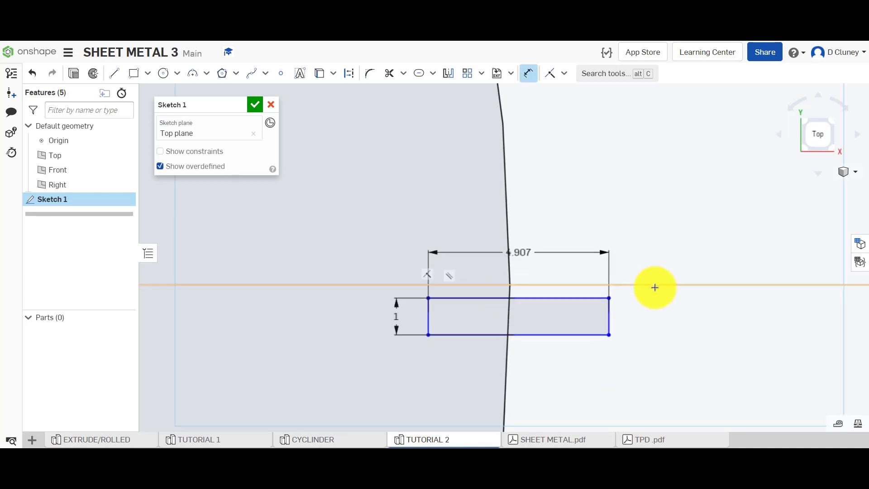
pyautogui.click(655, 287)
pyautogui.click(592, 335)
pyautogui.click(650, 307)
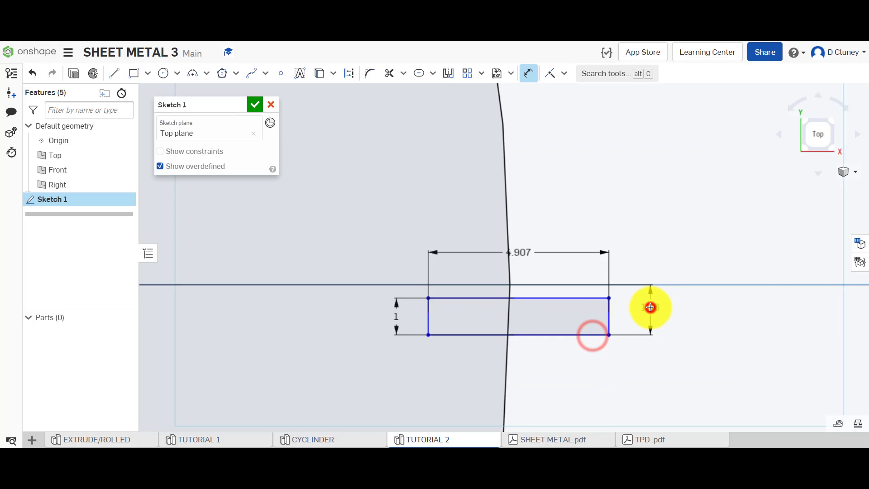
pyautogui.write('0.5')
pyautogui.press('Return')
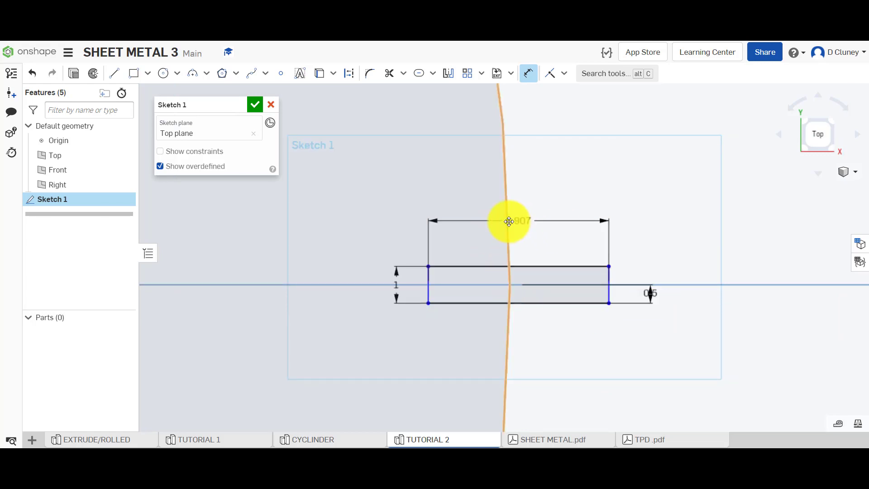
# - Trim the circle arc inside the rectangle and every rectangle edge, leaving a 1-wide gap
pyautogui.click(392, 74)
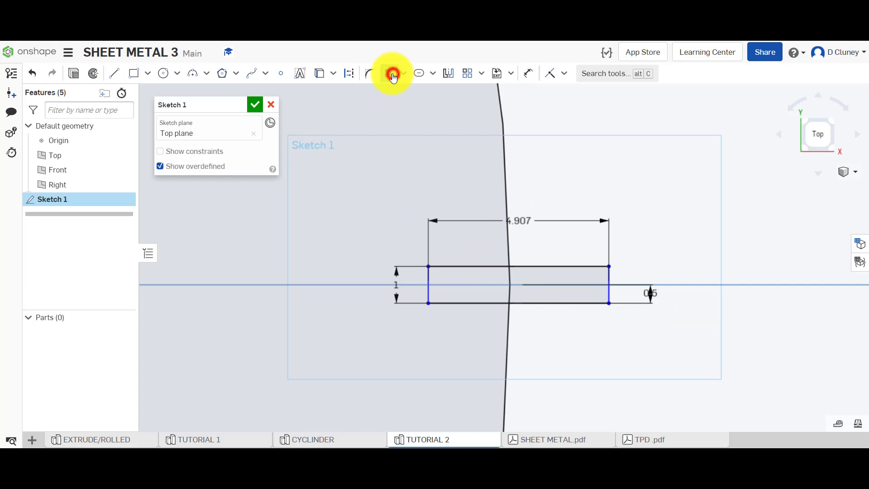
pyautogui.click(511, 277)
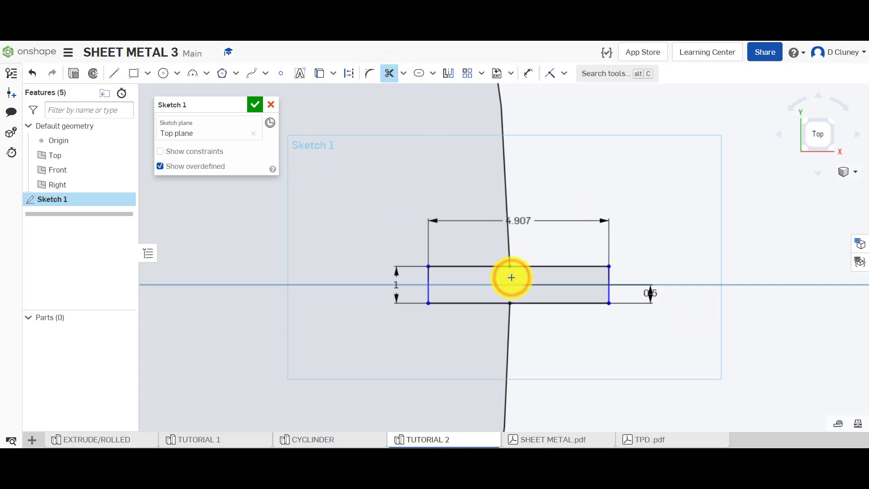
pyautogui.click(570, 263)
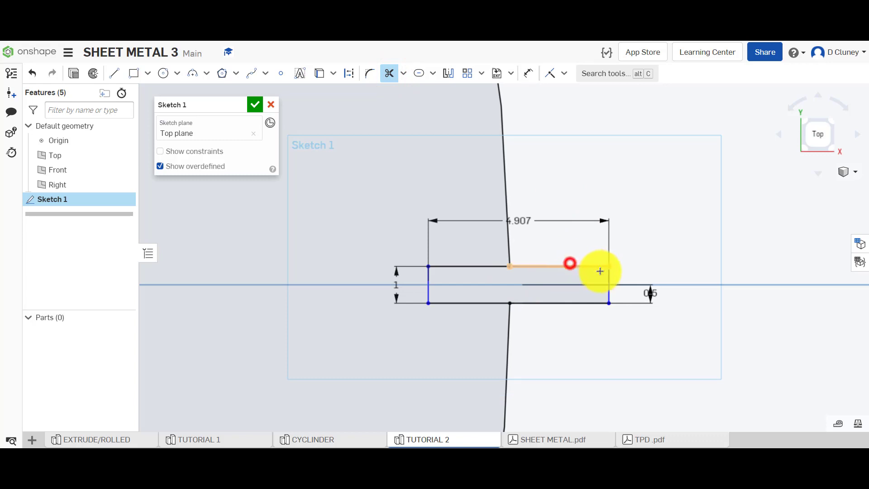
pyautogui.click(609, 278)
pyautogui.click(592, 306)
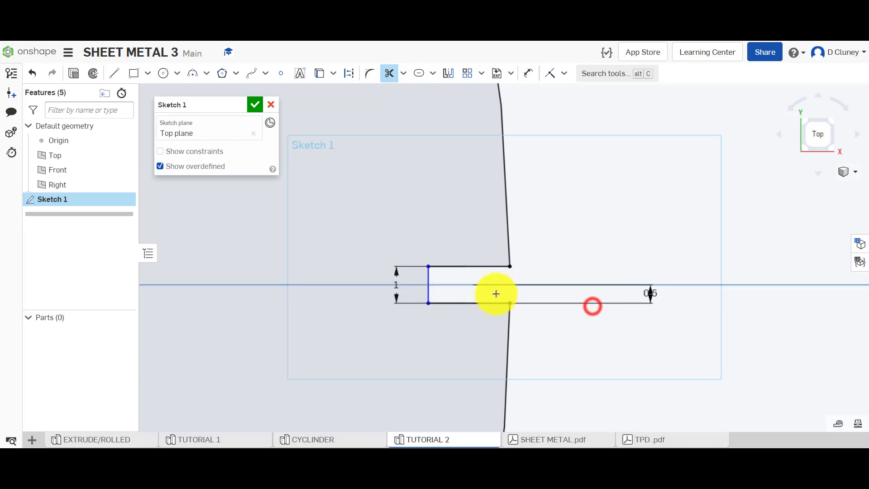
pyautogui.click(429, 278)
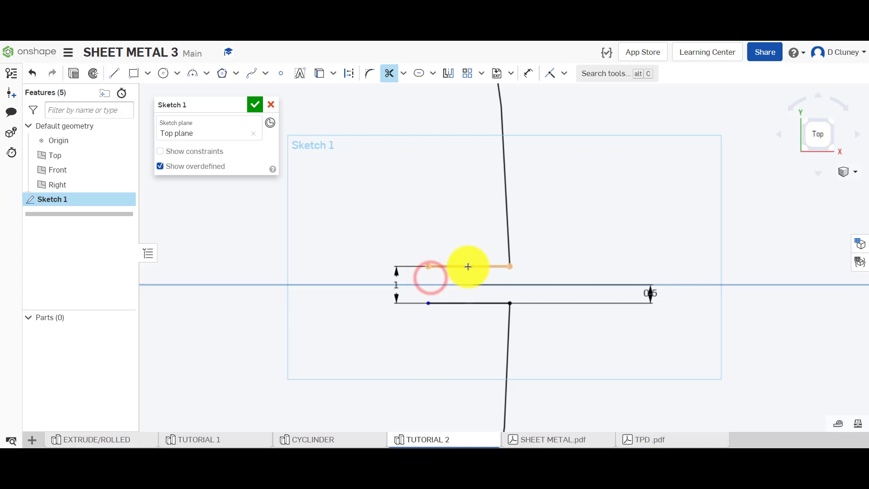
pyautogui.click(466, 266)
pyautogui.click(468, 303)
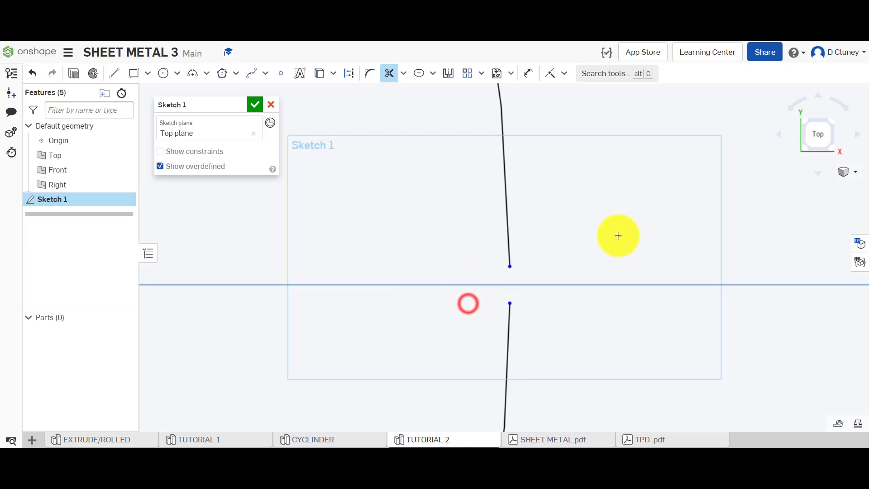
# - Dimension the gap's upper and lower ends each 0.5 from the horizontal axis
pyautogui.press('u')
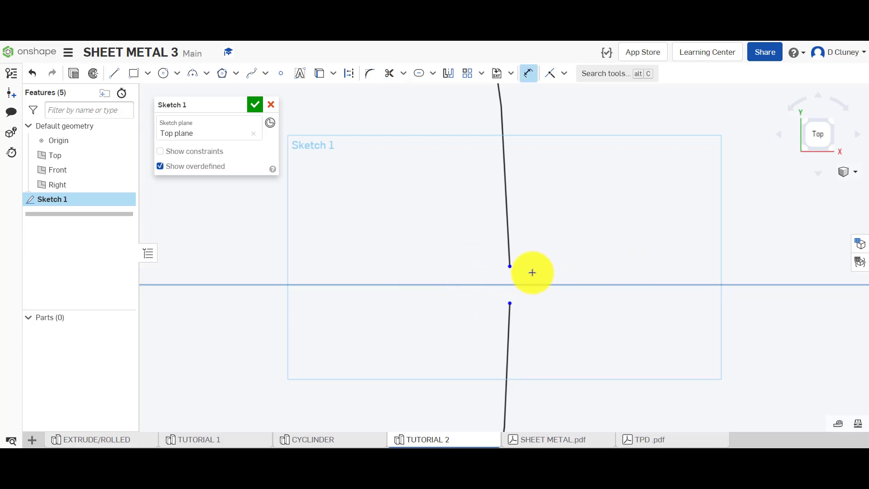
pyautogui.click(512, 265)
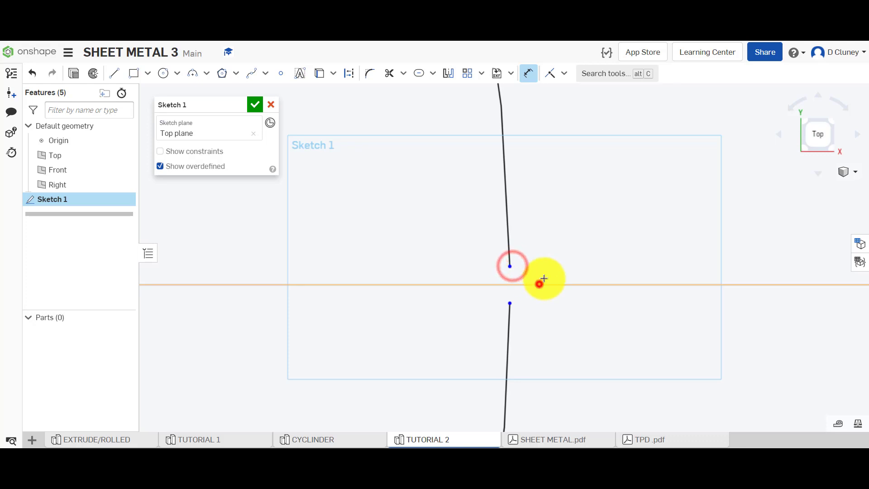
pyautogui.click(539, 284)
pyautogui.click(555, 261)
pyautogui.press('Return')
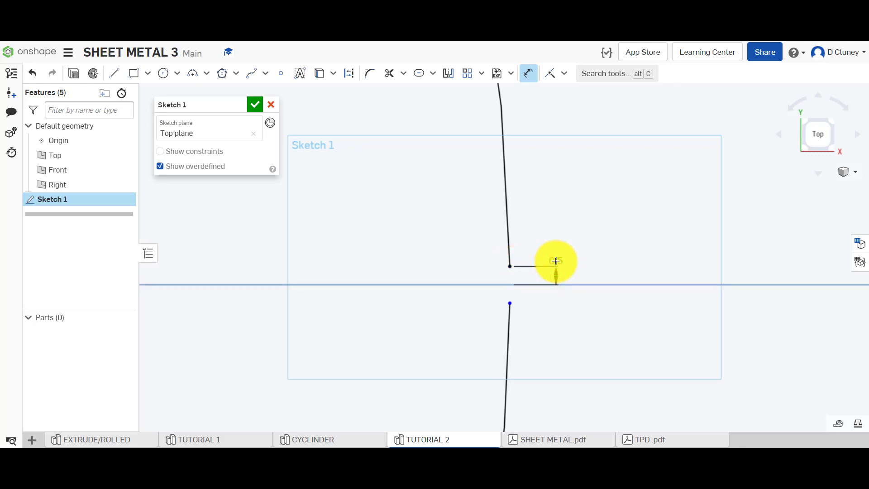
pyautogui.press('Escape')
pyautogui.press('d')
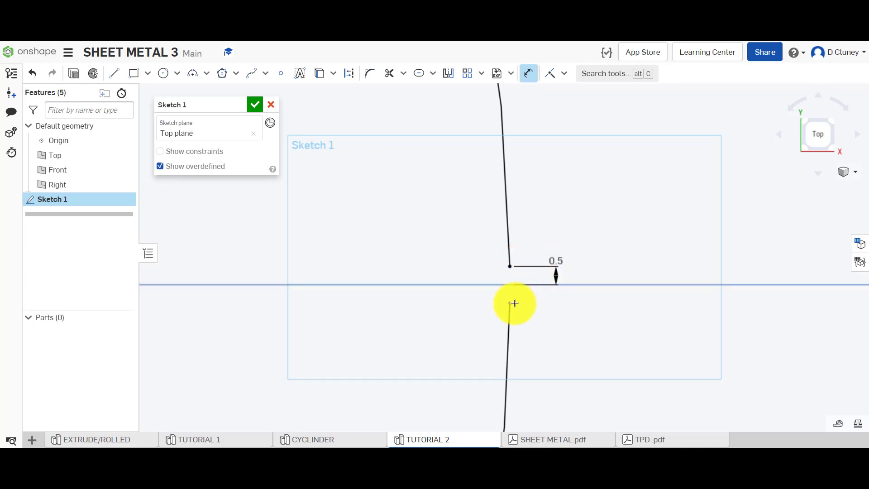
pyautogui.click(511, 302)
pyautogui.click(577, 285)
pyautogui.click(590, 315)
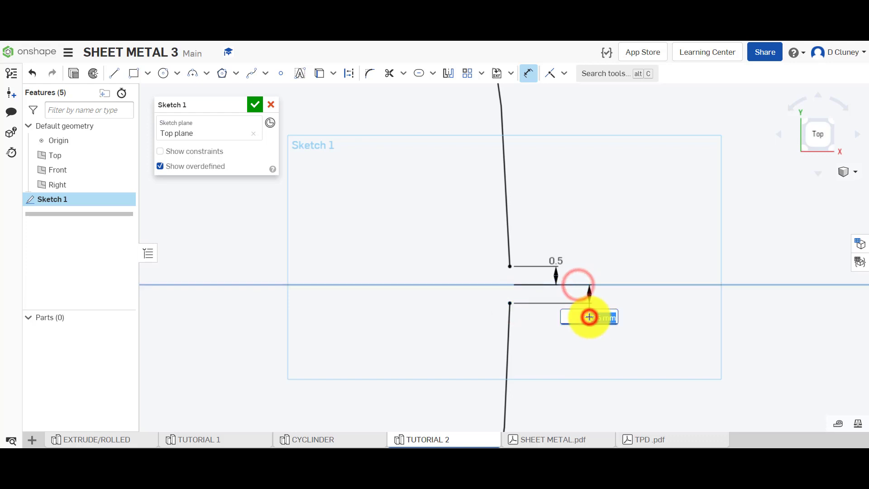
pyautogui.press('Return')
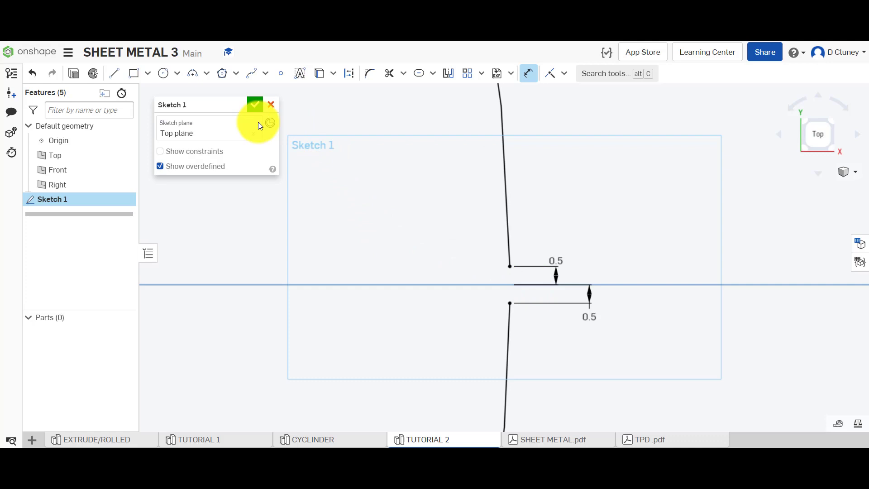
# - Rename the sketch BASE SKETCH and accept it
pyautogui.click(241, 106)
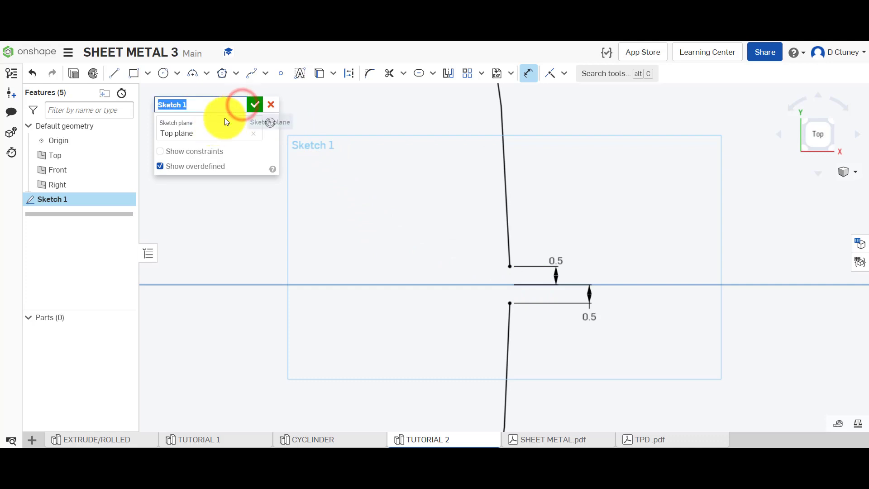
pyautogui.write('BASE SKETCH')
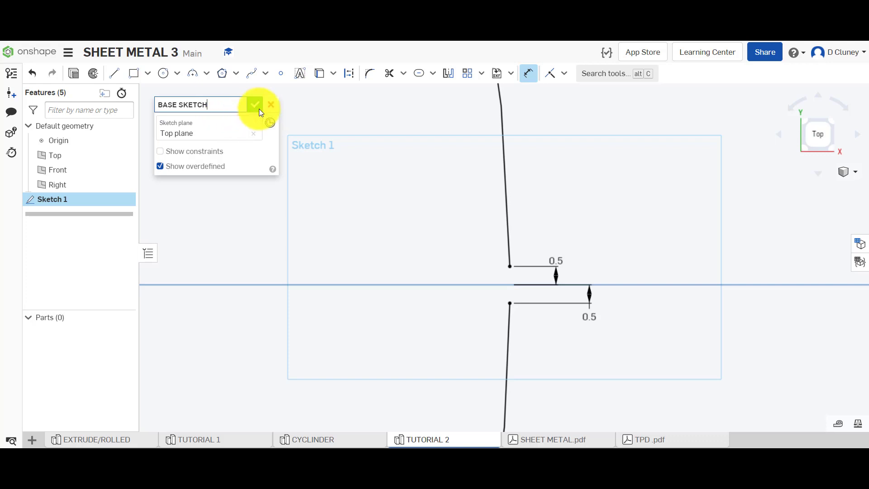
pyautogui.click(257, 107)
# - Create a sheet metal model extruding the BASE SKETCH circle into a 25 mm, 1.5 mm-thick wall
pyautogui.scroll(-5, 321, 242)
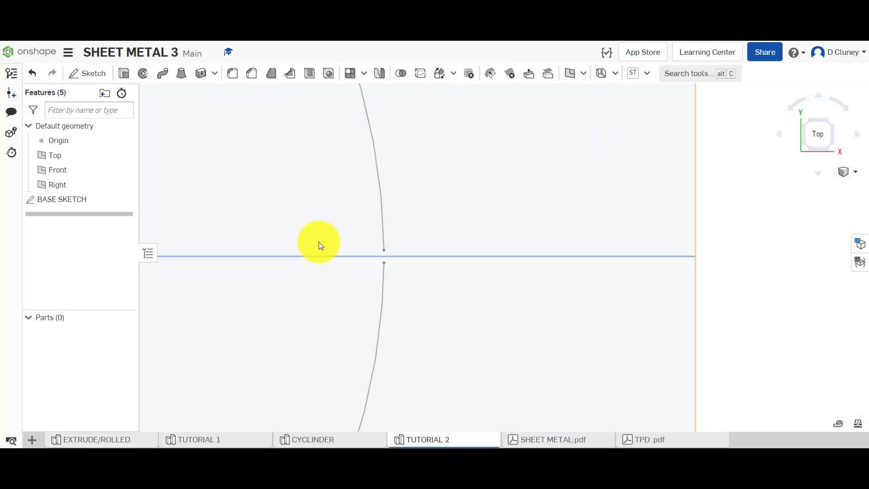
pyautogui.scroll(-3, 318, 245)
pyautogui.scroll(4, 249, 238)
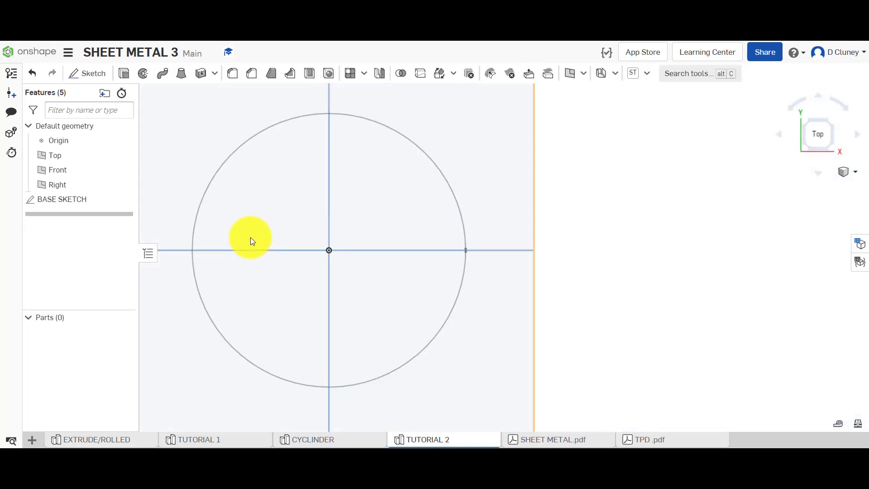
pyautogui.moveTo(563, 287); pyautogui.dragTo(545, 255, button='right')
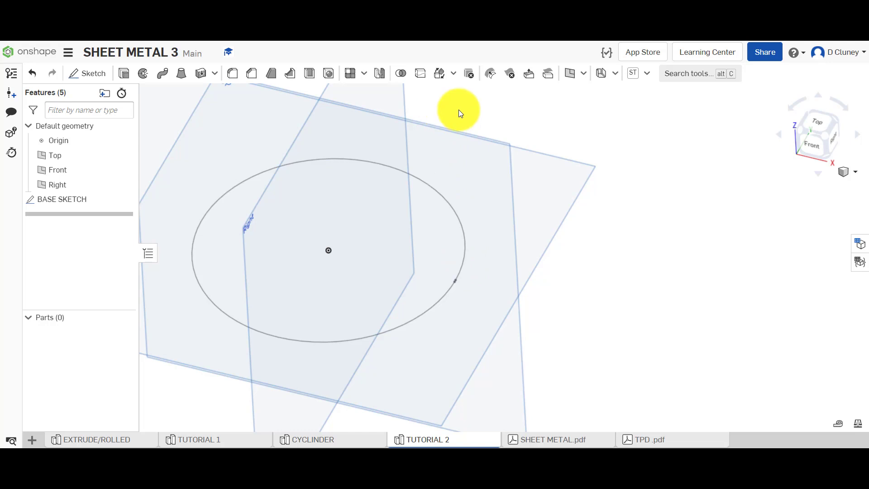
pyautogui.click(618, 75)
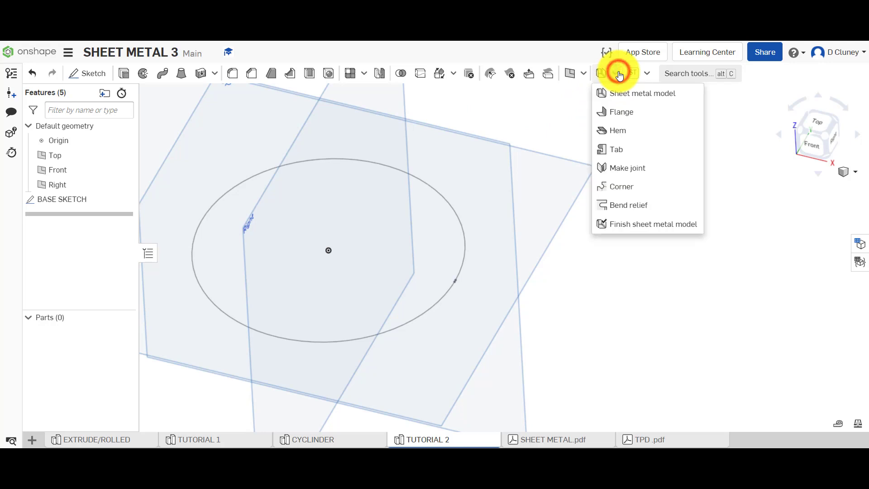
pyautogui.click(622, 96)
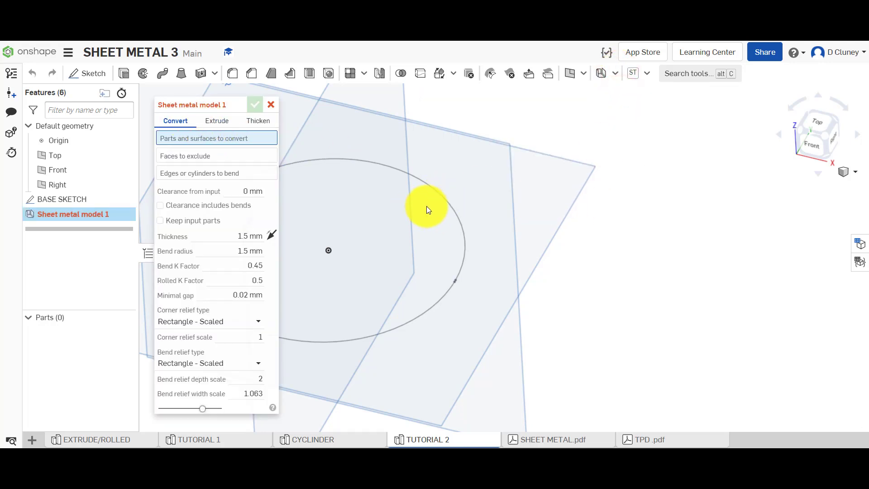
pyautogui.click(257, 120)
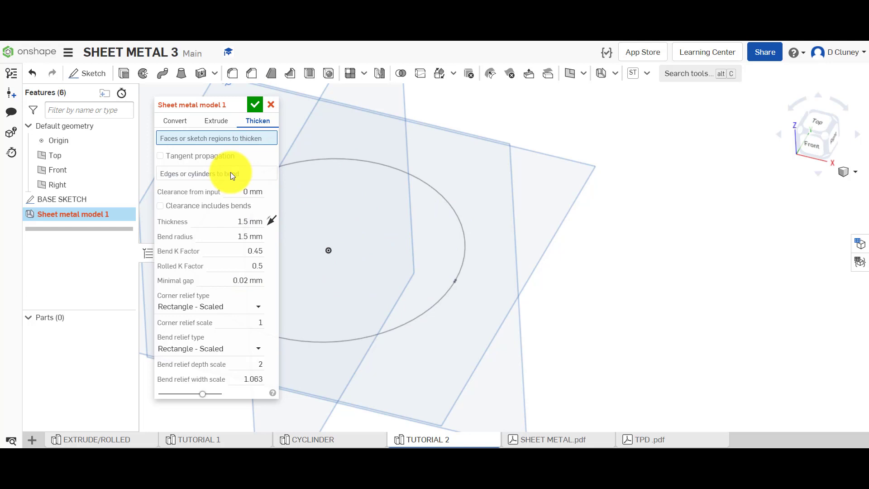
pyautogui.click(223, 122)
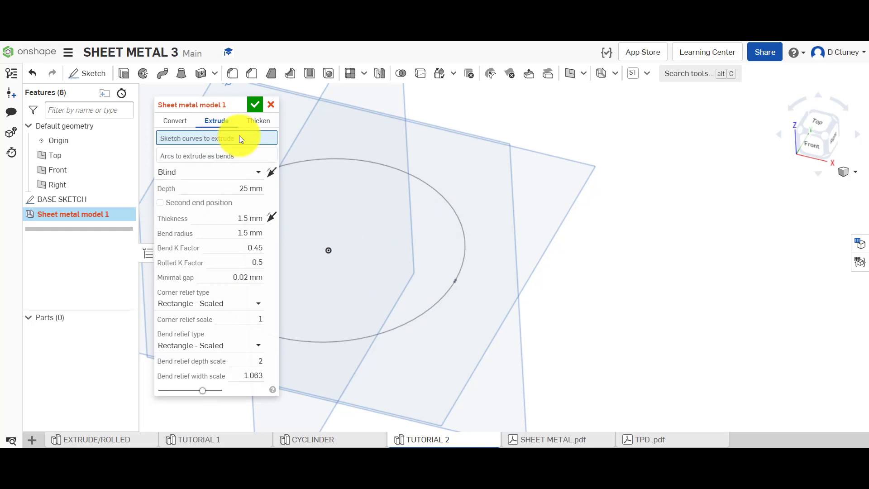
pyautogui.click(422, 179)
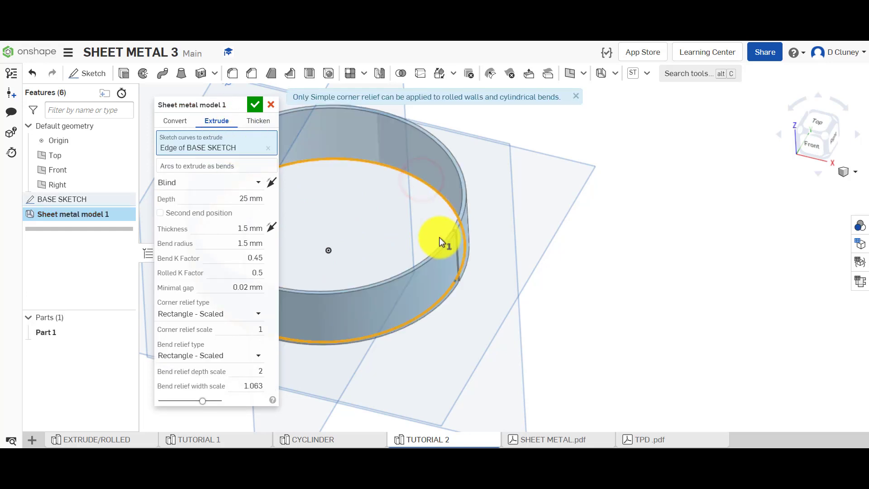
# - In CYCLINDER, roll forward and edit Sheet metal model 1 to view its symmetric 50 mm, 1.5 mm settings
pyautogui.click(343, 436)
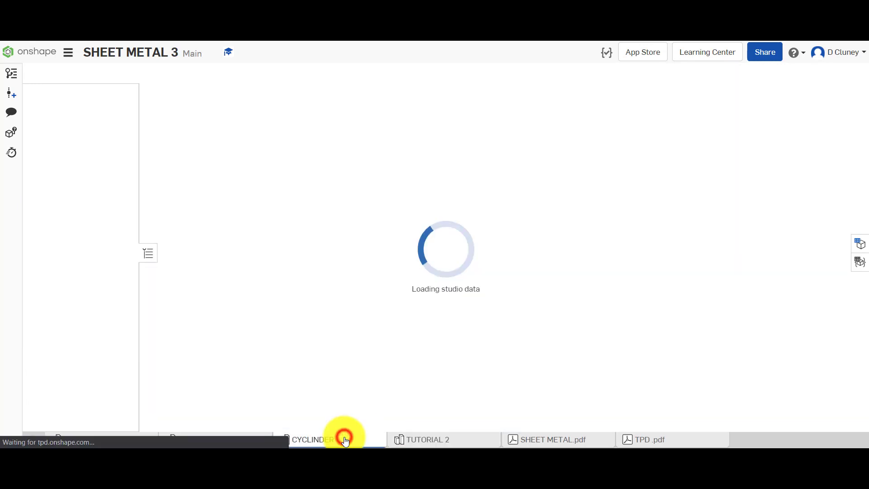
pyautogui.click(254, 109)
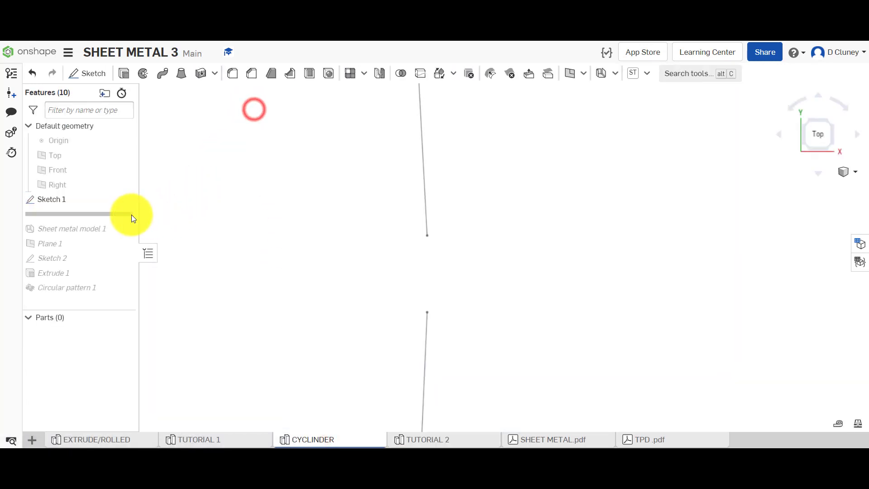
pyautogui.moveTo(132, 215); pyautogui.dragTo(137, 236)
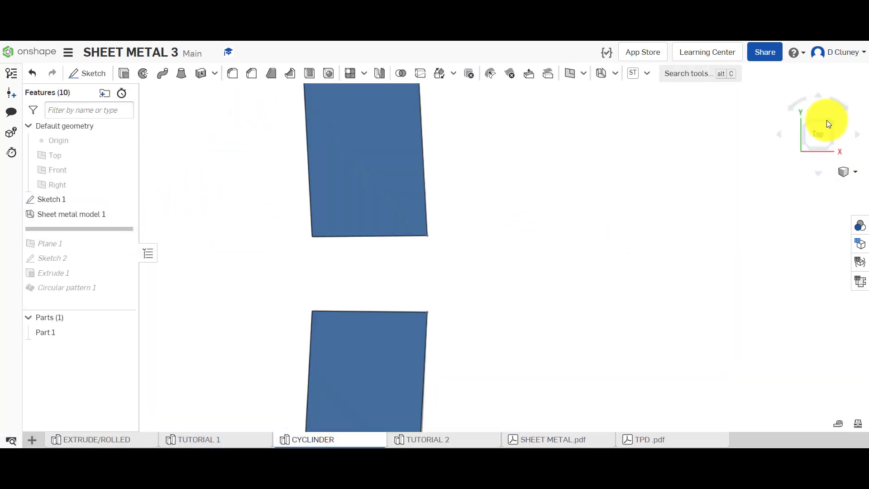
pyautogui.click(827, 120)
pyautogui.rightClick(83, 215)
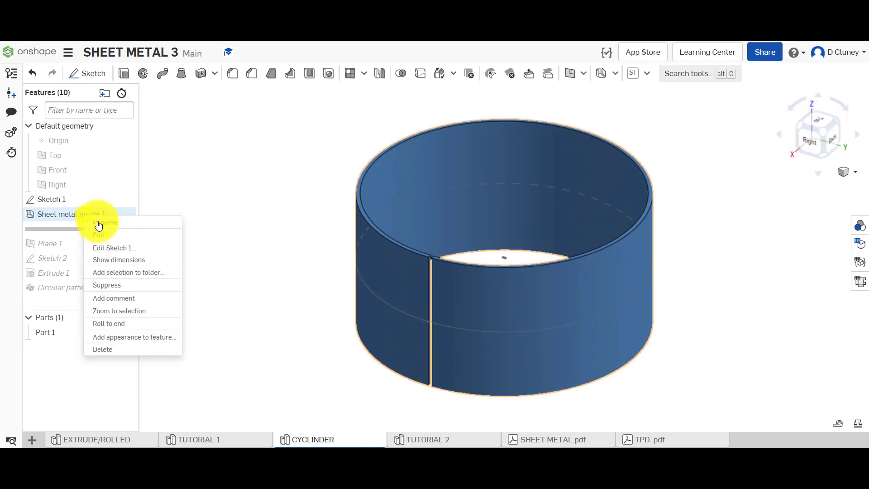
pyautogui.click(102, 229)
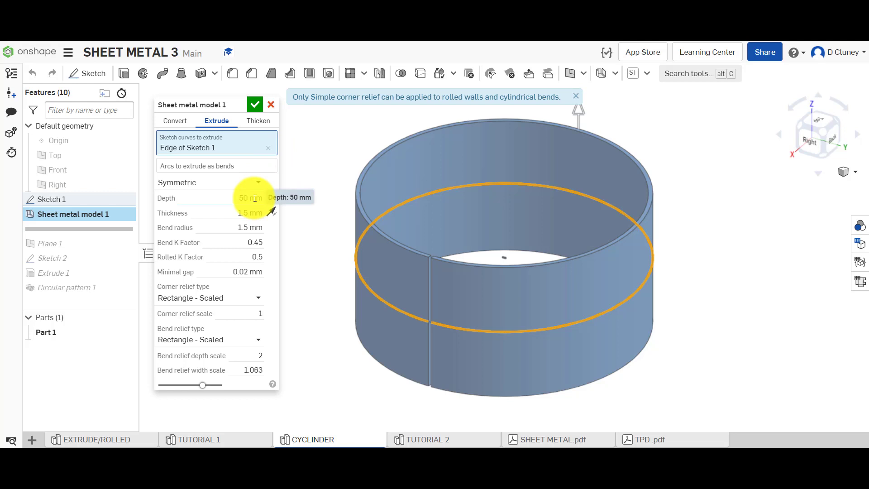
# - Give TUTORIAL 2's rolled sheet metal wall a symmetric 50 mm depth and accept the model
pyautogui.click(411, 440)
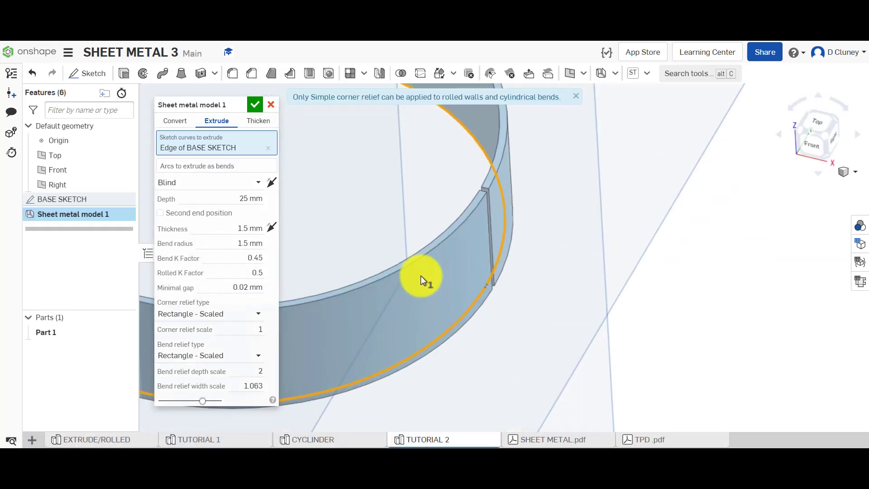
pyautogui.scroll(-5, 420, 276)
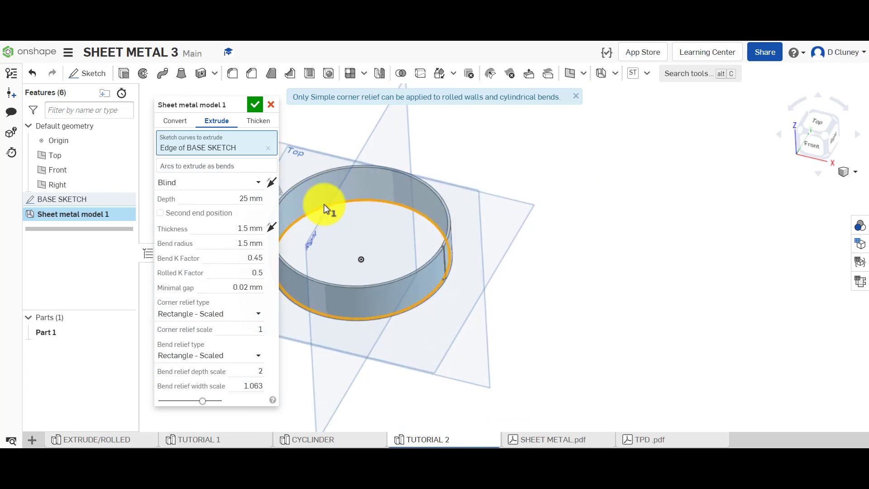
pyautogui.moveTo(324, 204); pyautogui.dragTo(425, 223, button='middle')
pyautogui.scroll(2, 415, 209)
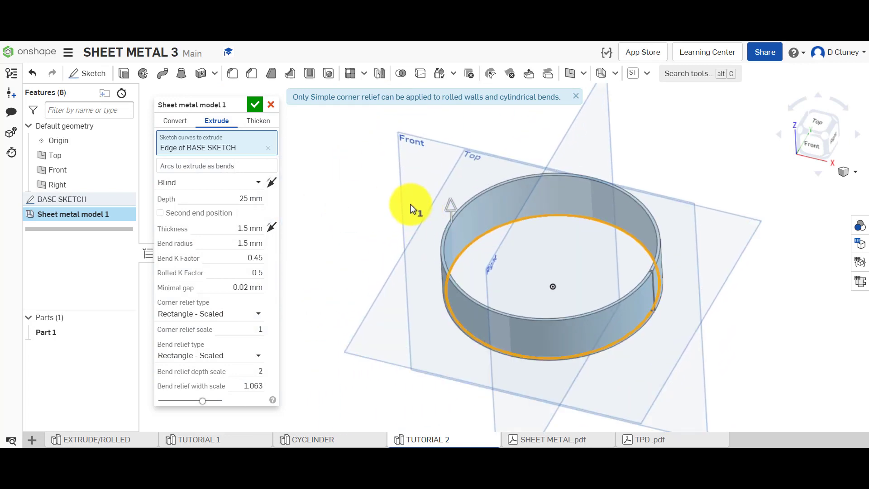
pyautogui.doubleClick(245, 199)
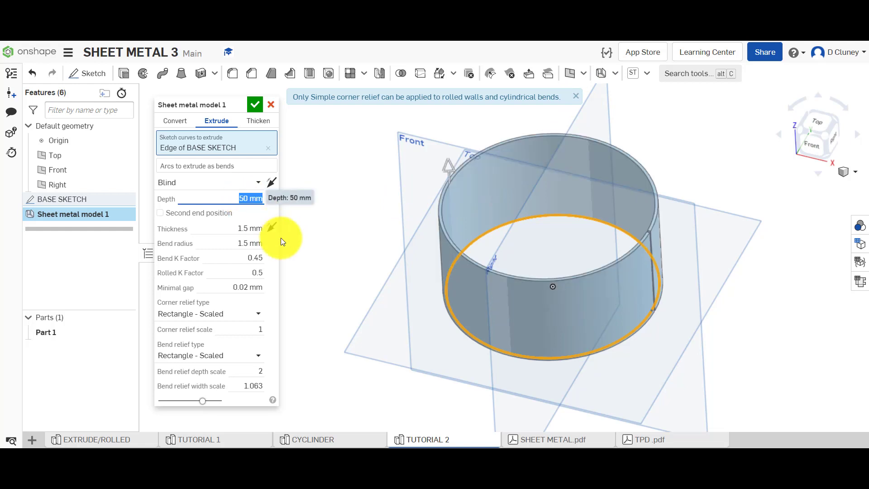
pyautogui.moveTo(349, 277); pyautogui.dragTo(349, 261, button='right')
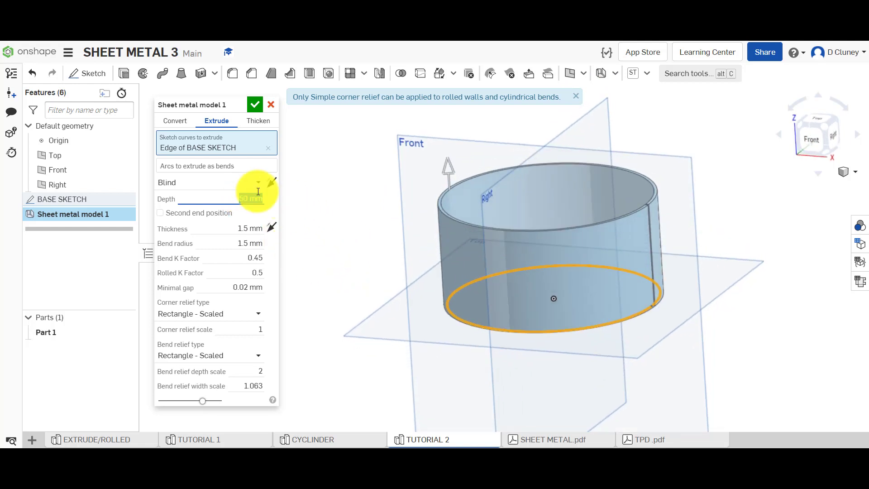
pyautogui.click(271, 183)
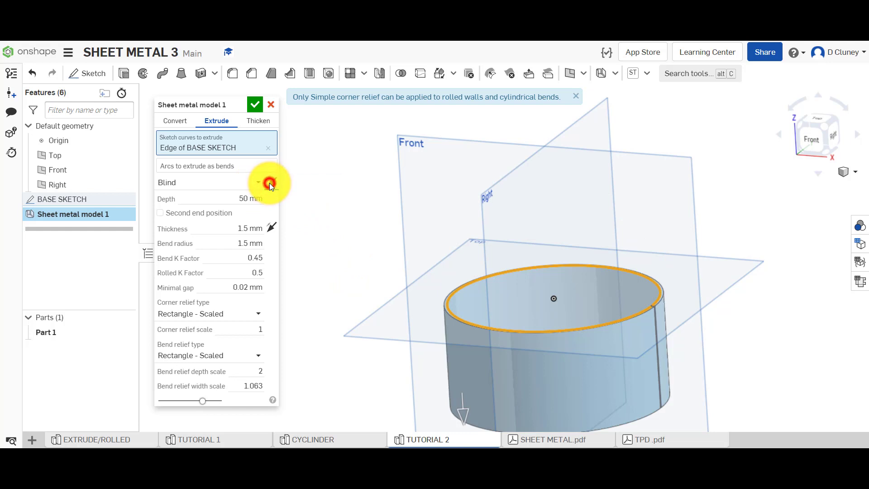
pyautogui.click(270, 183)
pyautogui.click(256, 182)
pyautogui.click(238, 215)
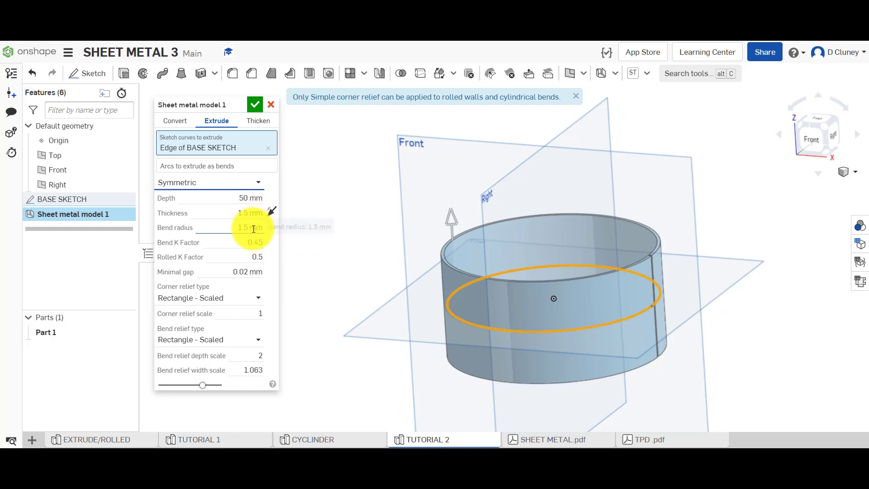
pyautogui.click(256, 105)
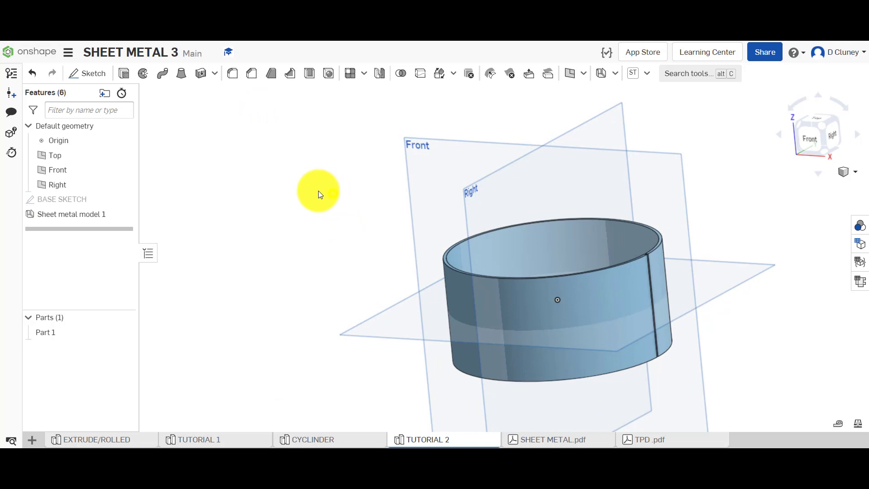
# - Create Plane 1 offset 60 mm from the Front plane
pyautogui.moveTo(319, 191); pyautogui.dragTo(526, 116, button='right')
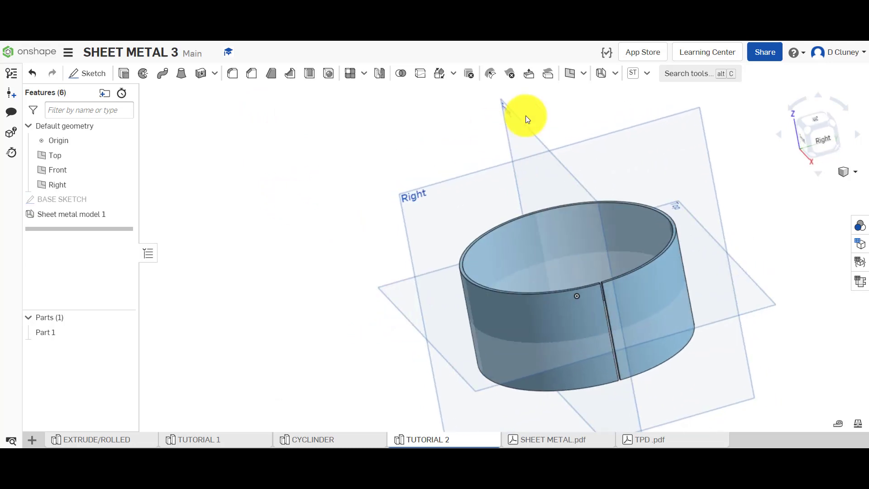
pyautogui.click(523, 126)
pyautogui.click(582, 75)
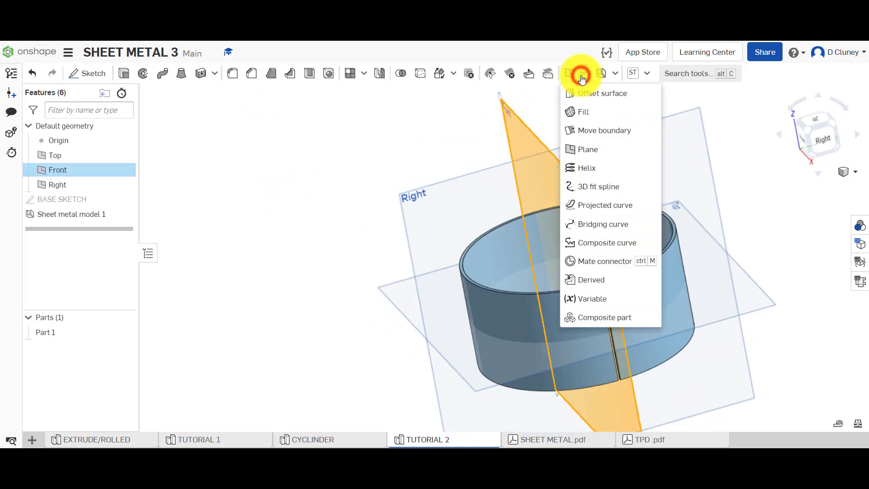
pyautogui.click(589, 149)
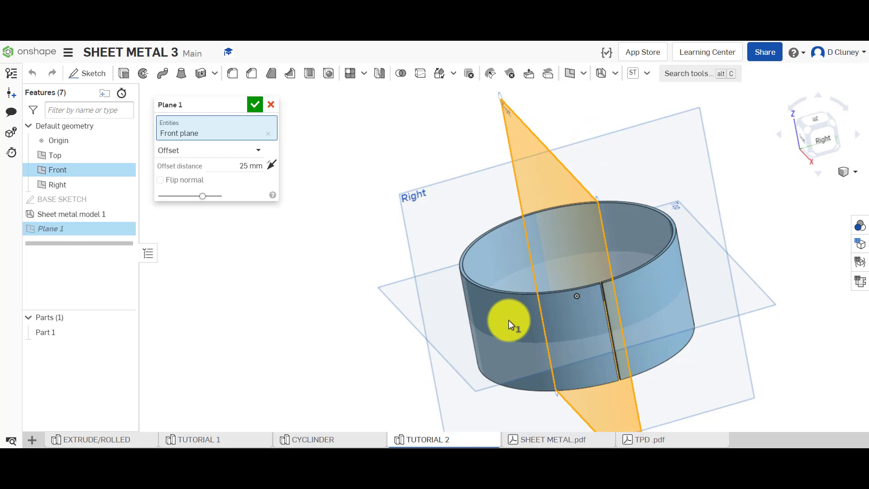
pyautogui.moveTo(509, 319); pyautogui.dragTo(394, 345)
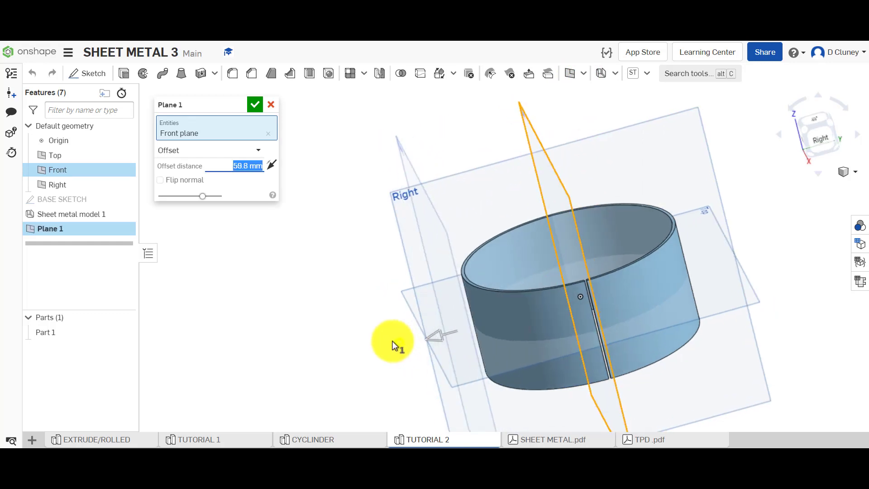
pyautogui.moveTo(394, 345); pyautogui.dragTo(384, 348, button='right')
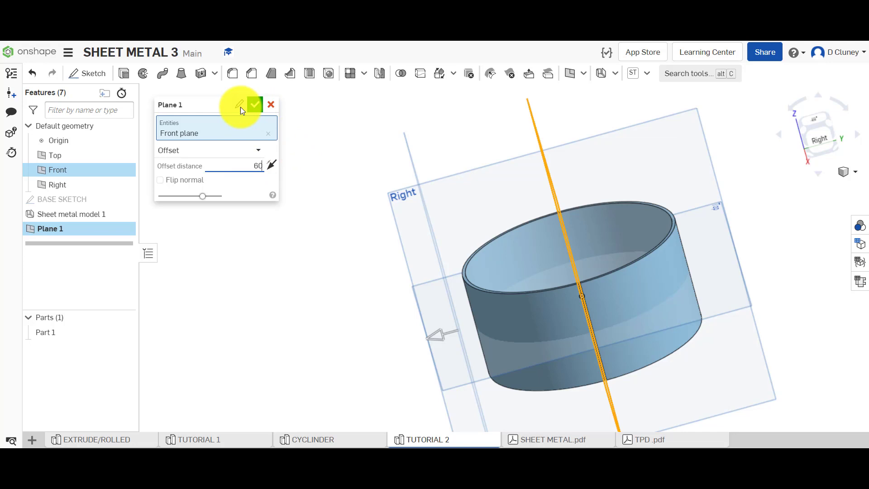
pyautogui.click(254, 104)
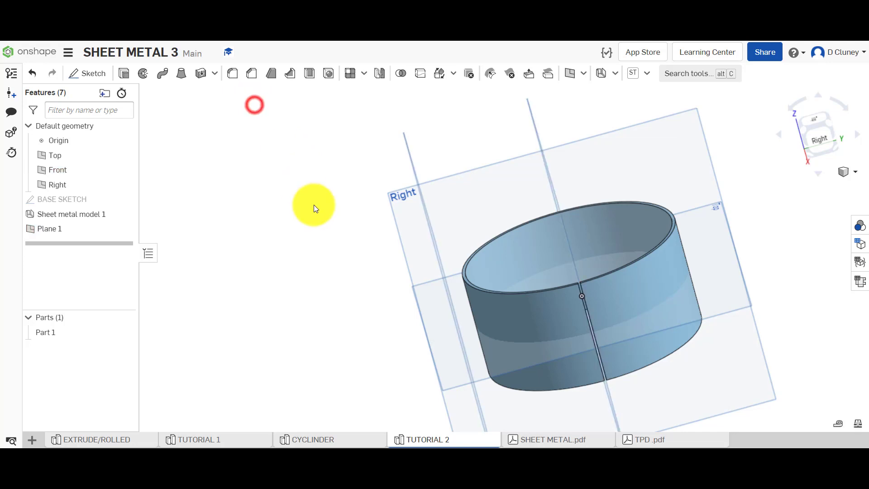
# - Start a new sketch on Plane 1
pyautogui.moveTo(314, 202); pyautogui.dragTo(339, 202, button='right')
pyautogui.click(387, 151)
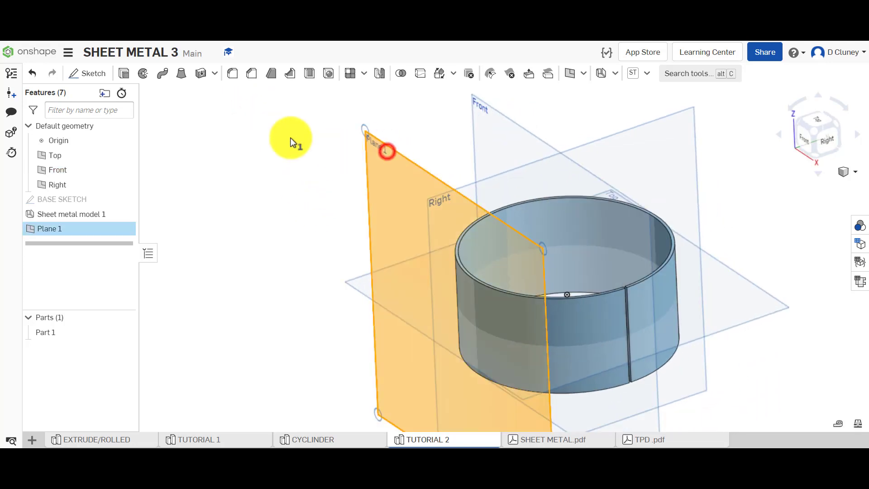
pyautogui.click(90, 73)
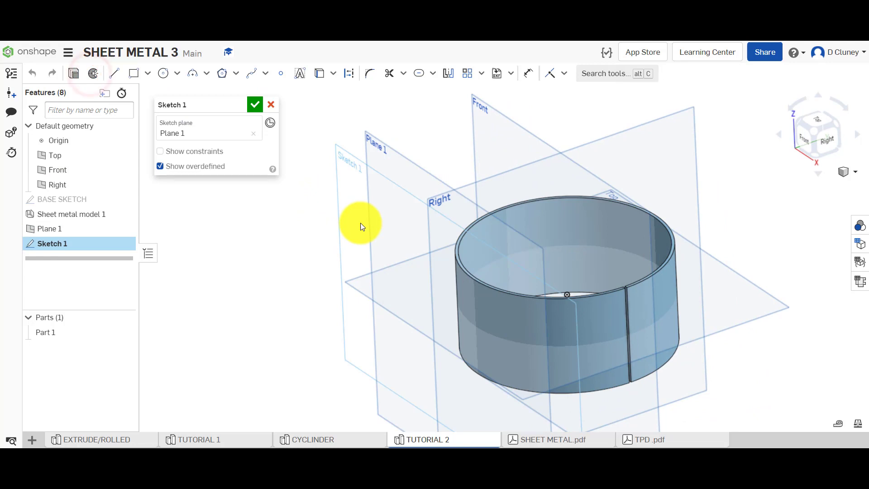
# - In CYCLINDER, close Sheet metal model 1 and roll the history back to after Sketch 2
pyautogui.press('n')
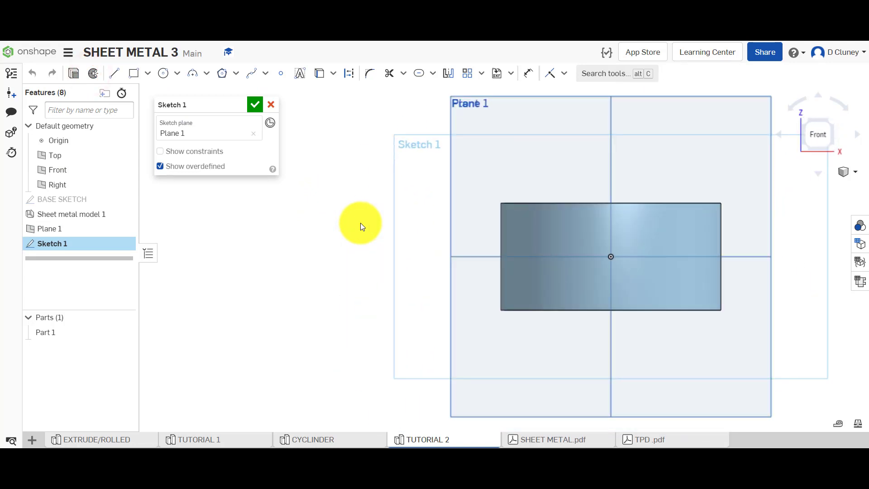
pyautogui.click(370, 441)
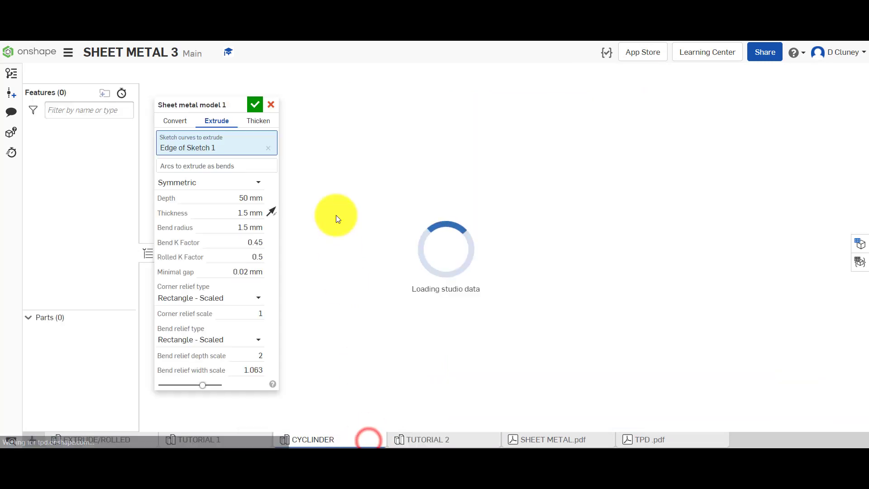
pyautogui.click(255, 105)
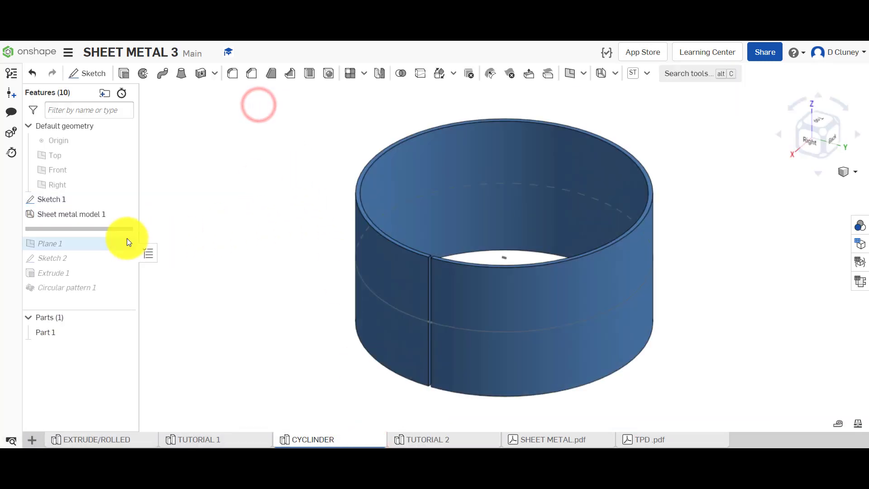
pyautogui.click(119, 229)
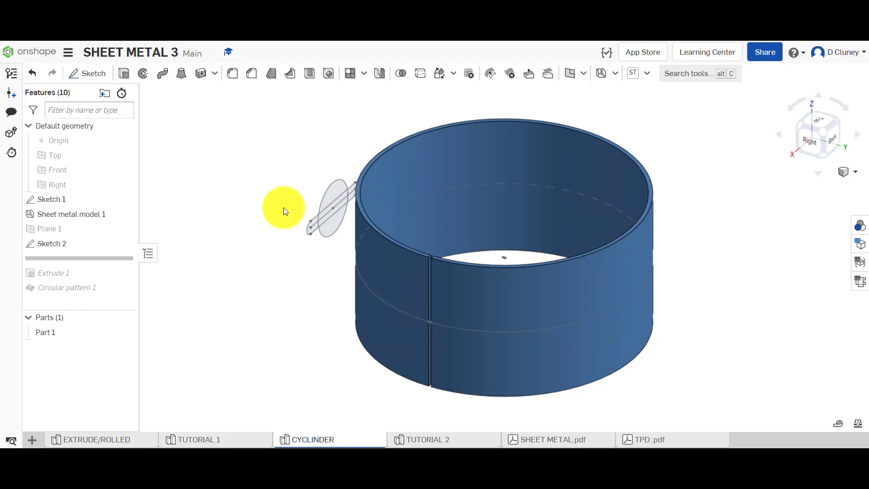
pyautogui.moveTo(255, 232); pyautogui.dragTo(310, 229, button='right')
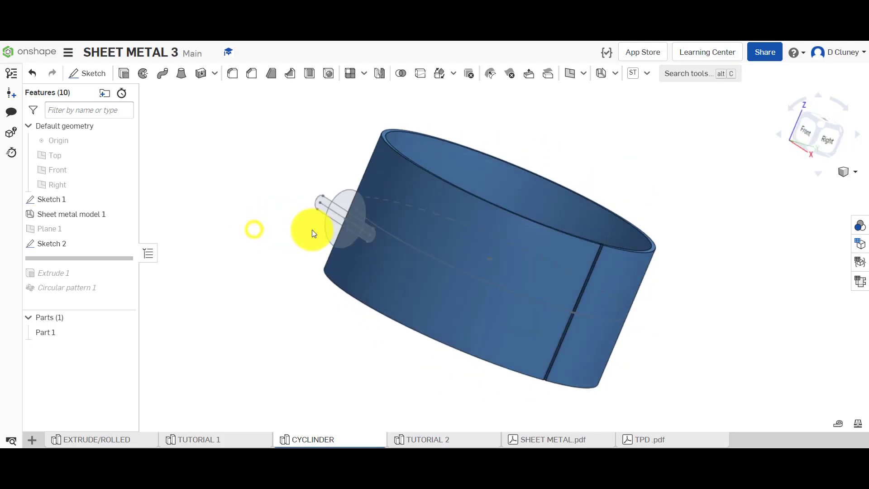
# - Edit CYCLINDER's Sketch 2 and view its Ø20/Ø5 circle-and-slot profile face-on, zoomed in
pyautogui.rightClick(85, 247)
pyautogui.click(132, 62)
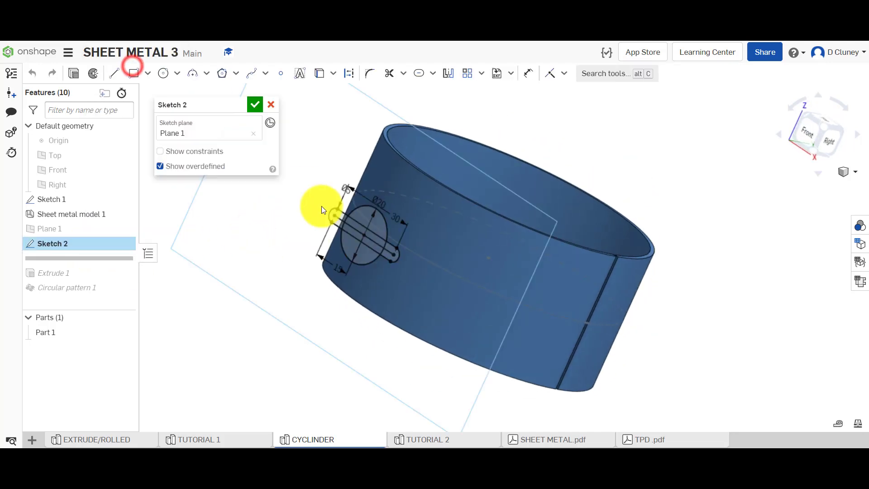
pyautogui.press('n')
pyautogui.scroll(5, 555, 262)
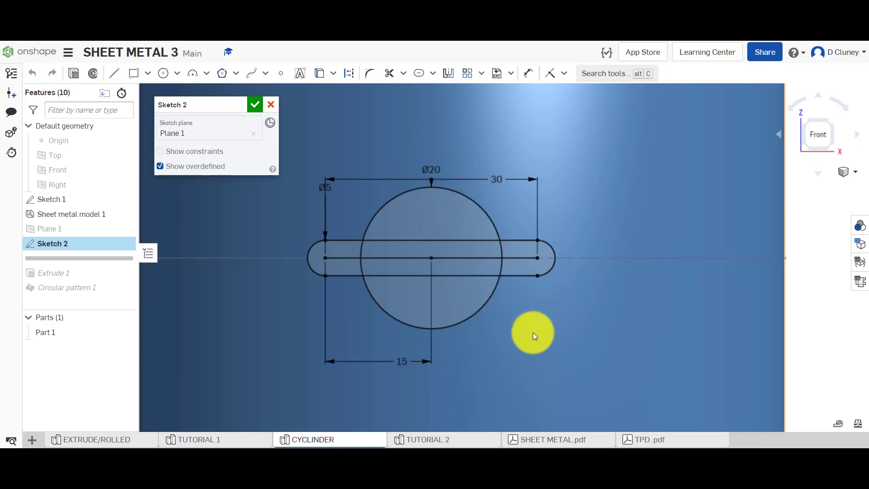
# - In TUTORIAL 2's Sketch 1, draw a circle at the origin and size it Ø20
pyautogui.click(445, 439)
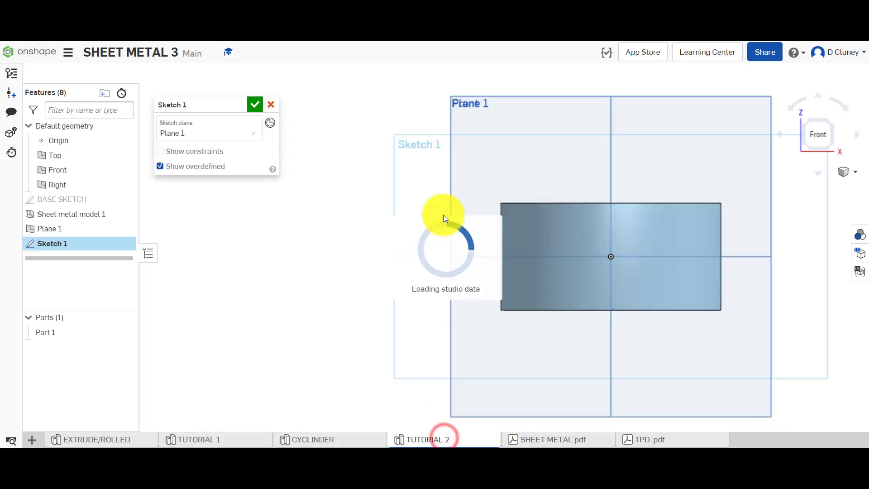
pyautogui.scroll(5, 698, 238)
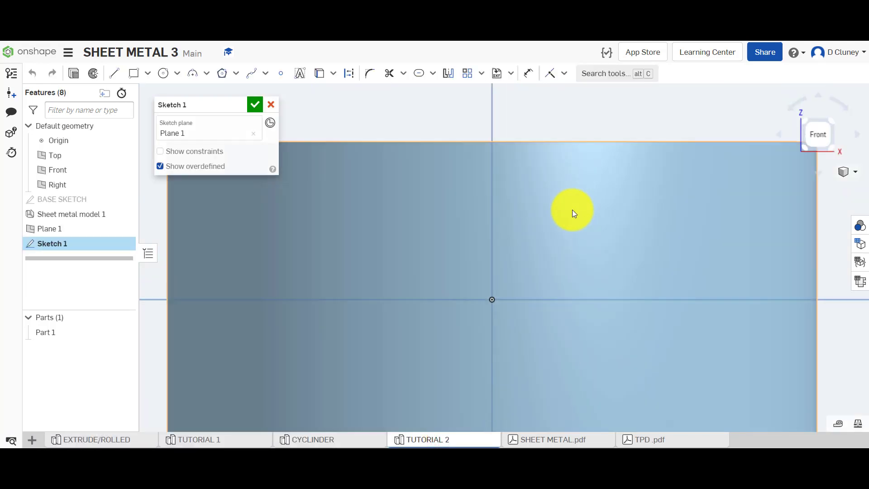
pyautogui.press('c')
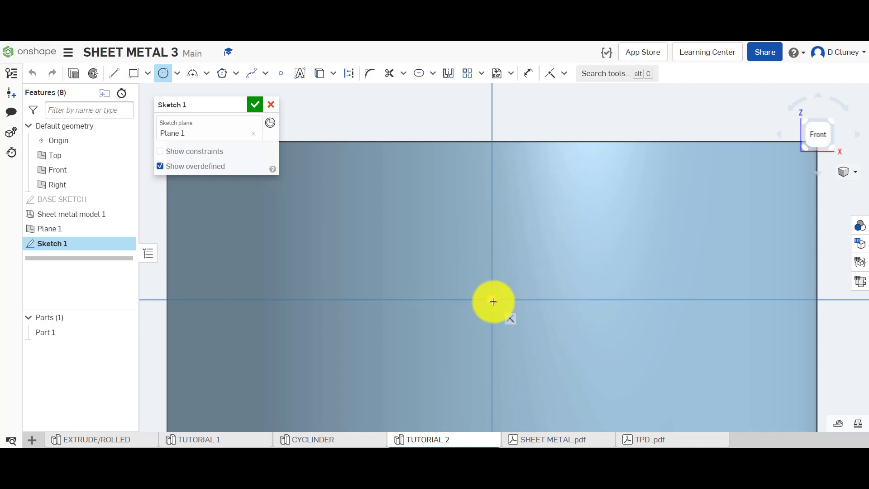
pyautogui.click(493, 300)
pyautogui.click(561, 346)
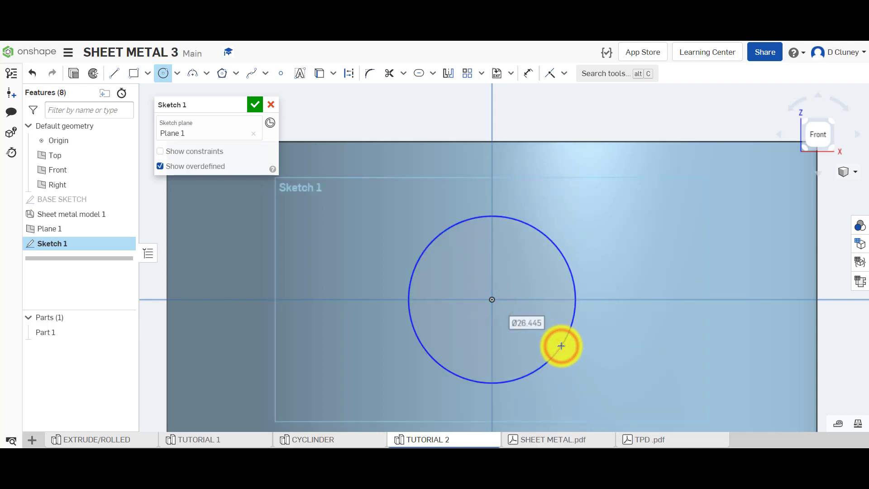
pyautogui.write('30')
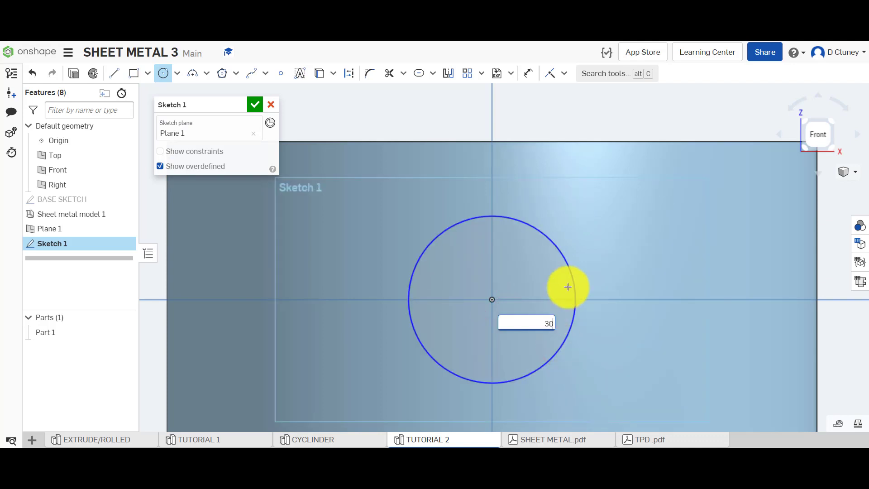
pyautogui.press('Return')
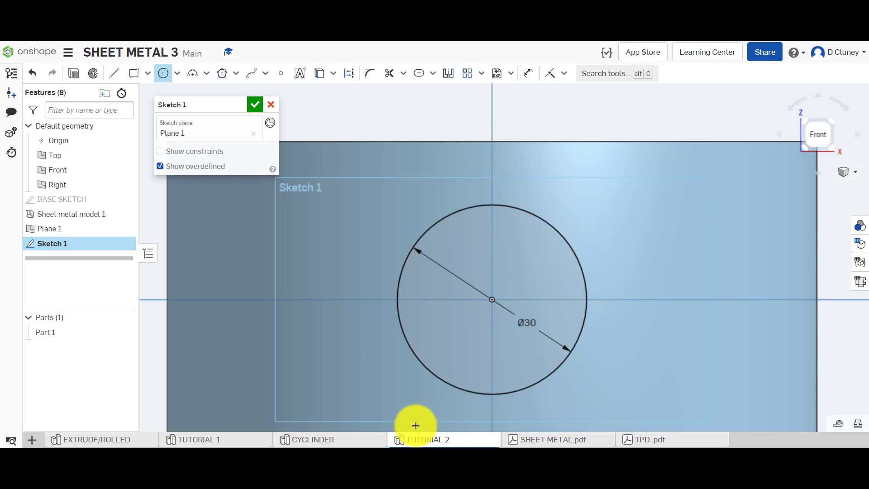
pyautogui.click(355, 438)
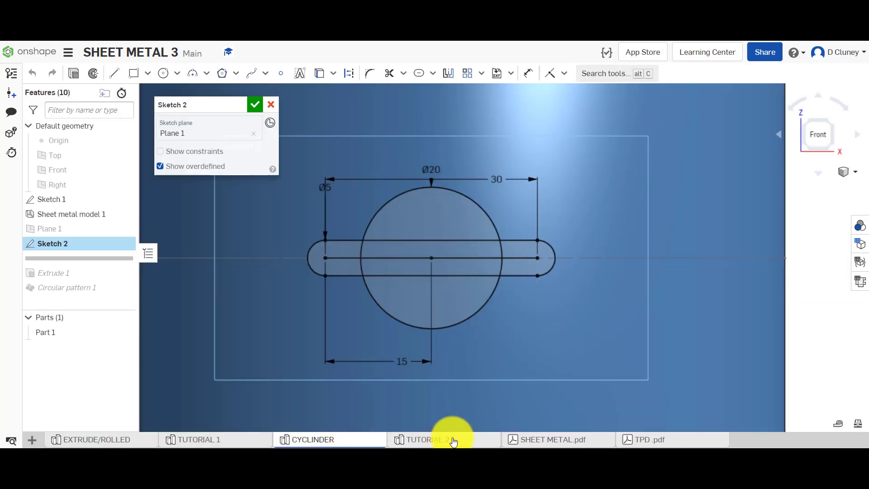
pyautogui.click(454, 440)
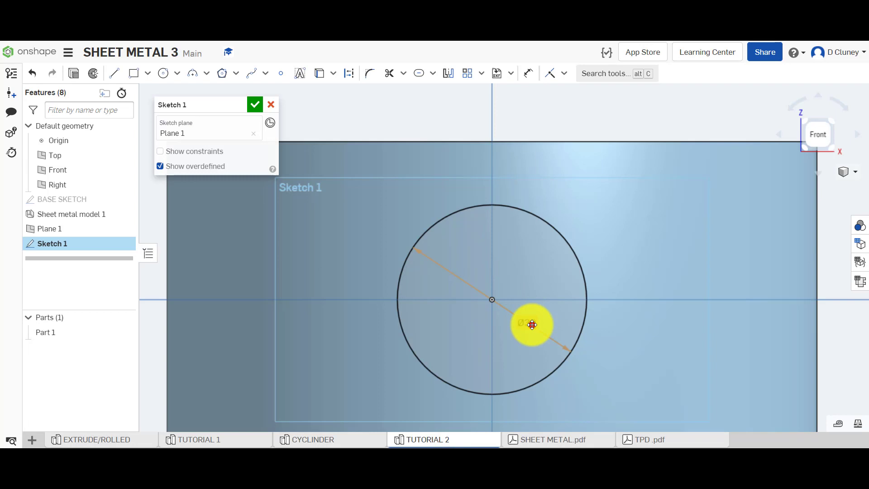
pyautogui.doubleClick(532, 324)
pyautogui.write('20')
pyautogui.press('Return')
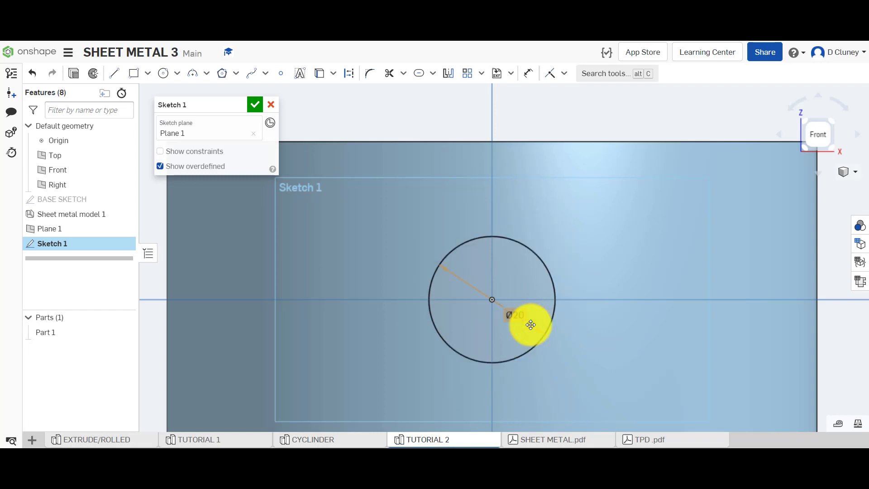
pyautogui.scroll(-3, 588, 300)
# - Draw a horizontal line starting on the axis left of the circle
pyautogui.press('l')
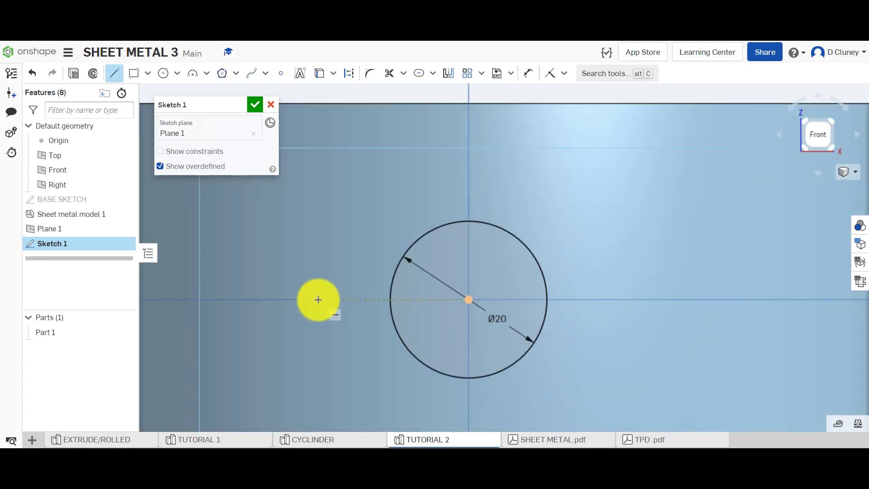
pyautogui.click(318, 300)
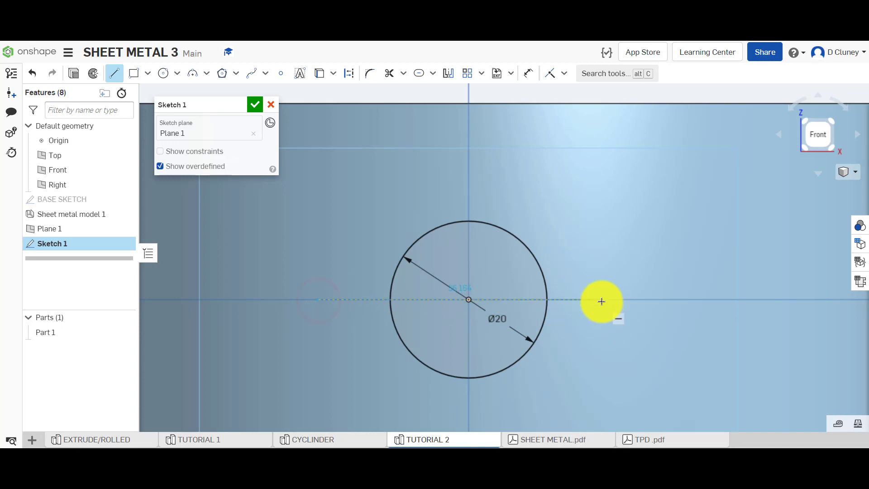
pyautogui.press('f')
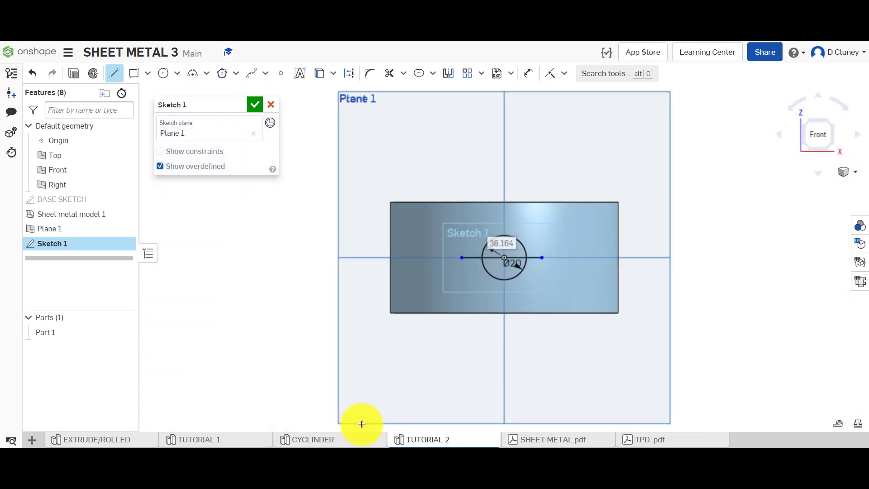
pyautogui.click(341, 442)
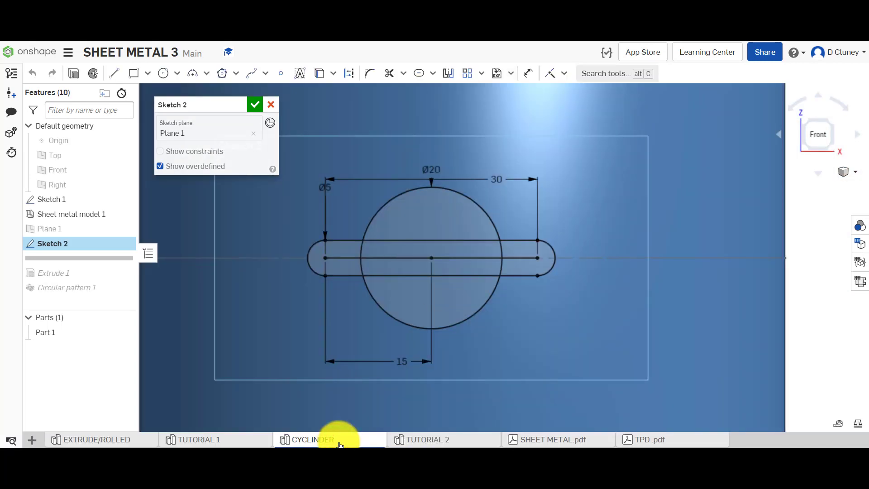
pyautogui.click(443, 438)
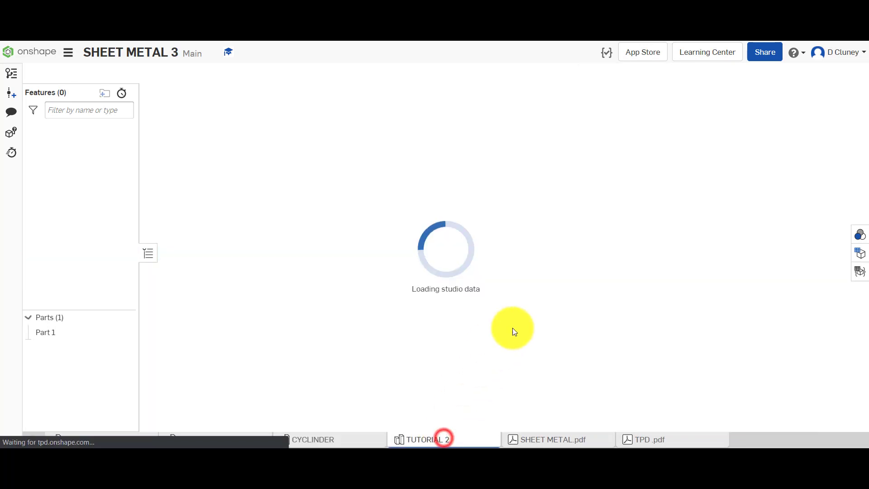
pyautogui.scroll(-5, 531, 259)
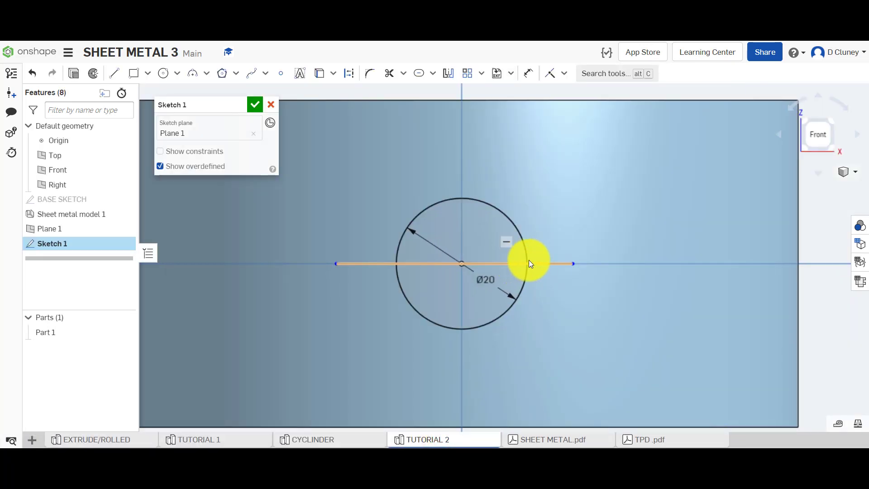
# - Dimension the line 30 long with its left end 15 from the circle centre
pyautogui.press('d')
pyautogui.click(550, 264)
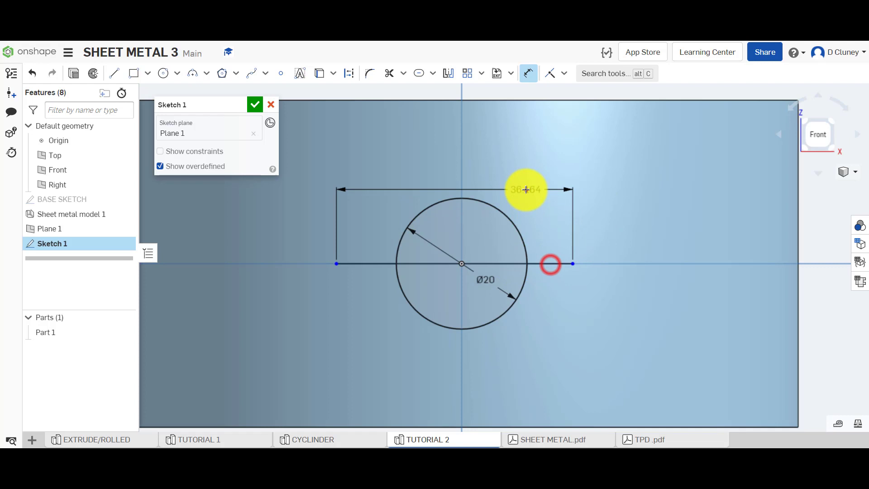
pyautogui.click(526, 190)
pyautogui.write('30')
pyautogui.press('Return')
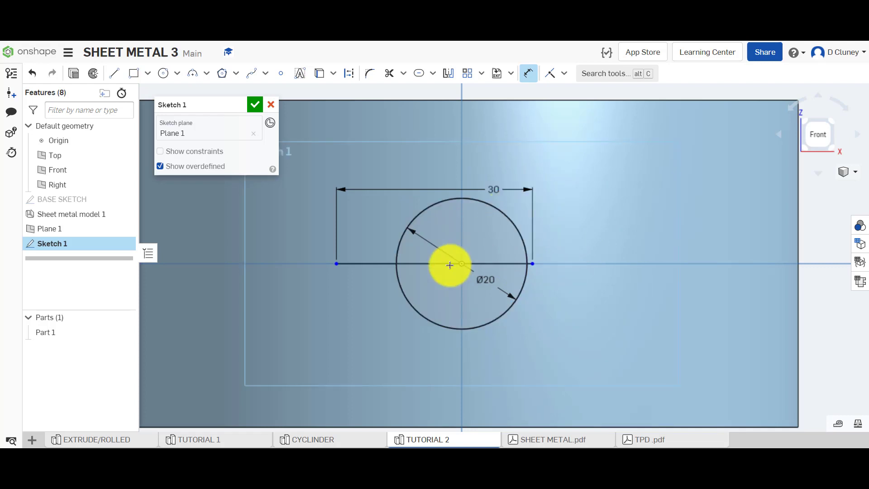
pyautogui.click(335, 264)
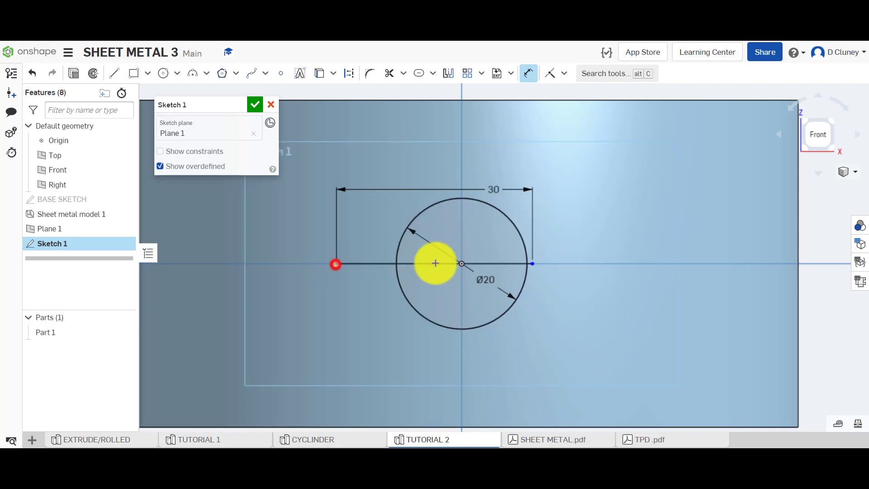
pyautogui.click(460, 264)
pyautogui.click(383, 311)
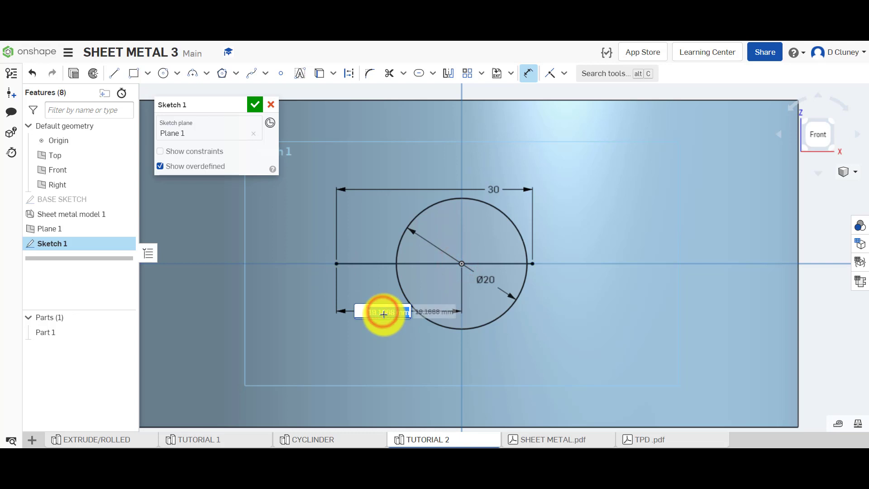
pyautogui.write('15')
pyautogui.press('Return')
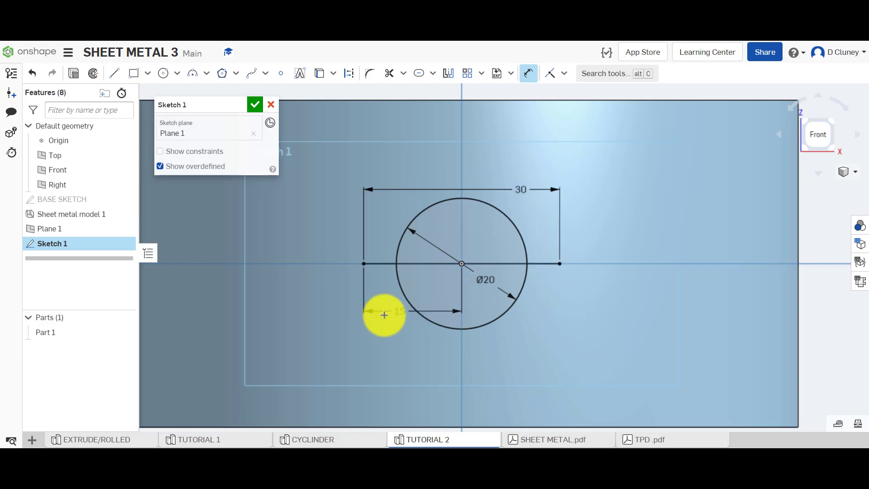
pyautogui.scroll(3, 433, 217)
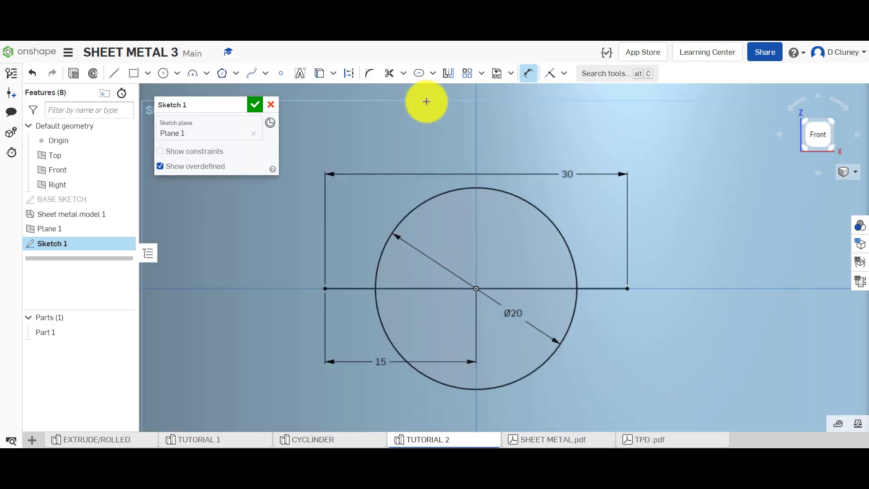
# - Draw a slot along the 30 mm line across the circle
pyautogui.click(434, 75)
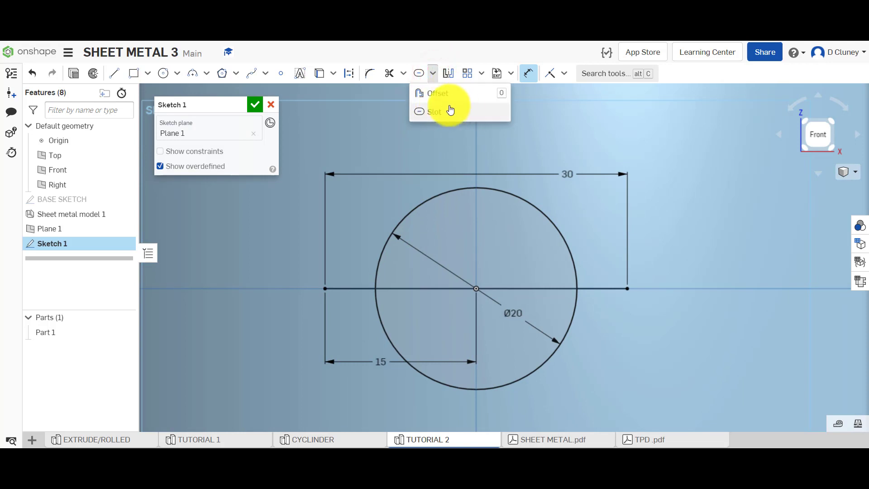
pyautogui.click(436, 112)
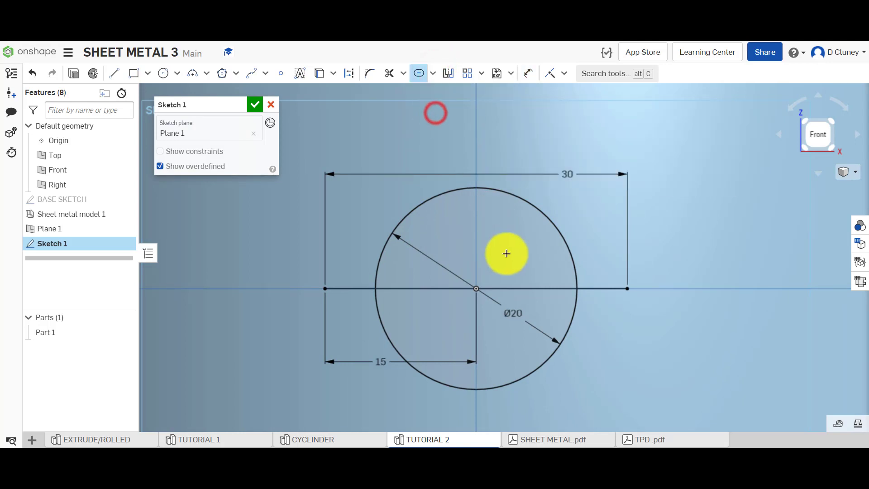
pyautogui.click(507, 292)
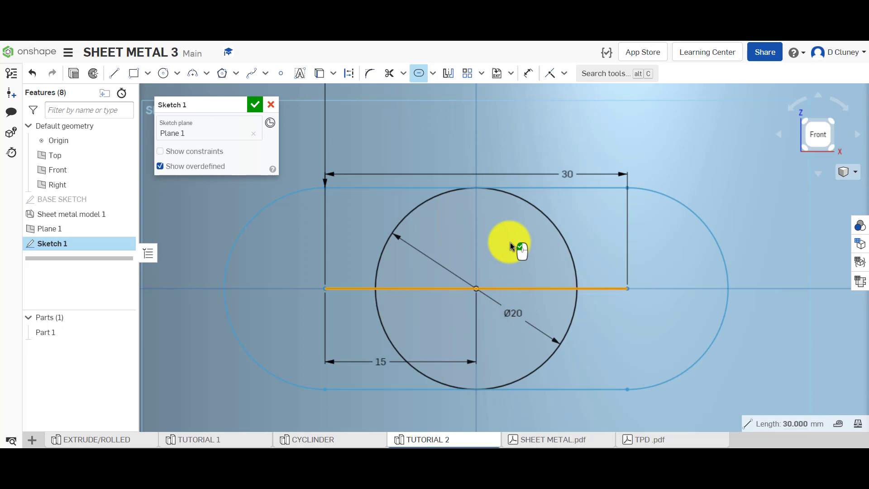
pyautogui.click(507, 232)
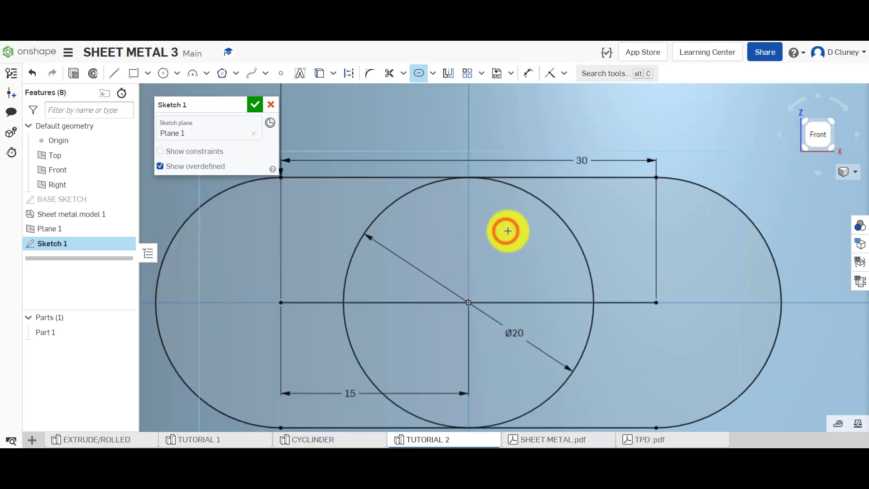
pyautogui.scroll(-2, 508, 231)
pyautogui.scroll(-2, 508, 231)
pyautogui.scroll(2, 509, 229)
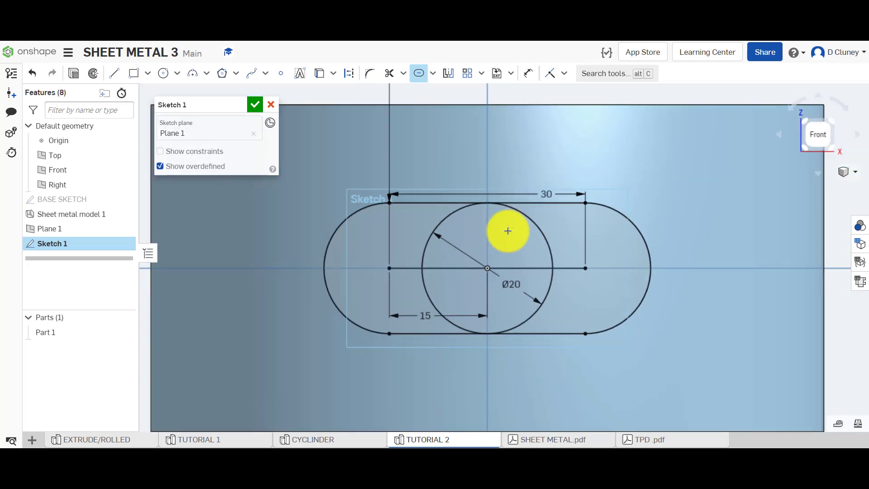
pyautogui.scroll(3, 427, 194)
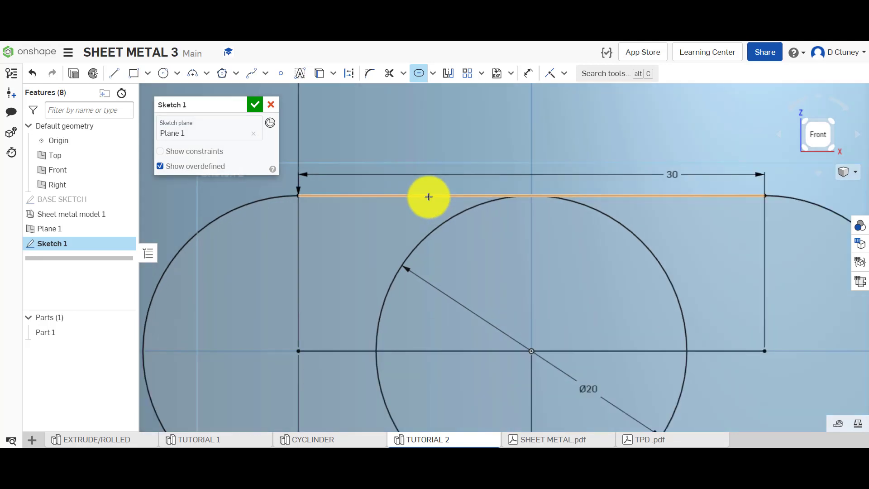
pyautogui.scroll(-6, 427, 194)
pyautogui.scroll(3, 431, 136)
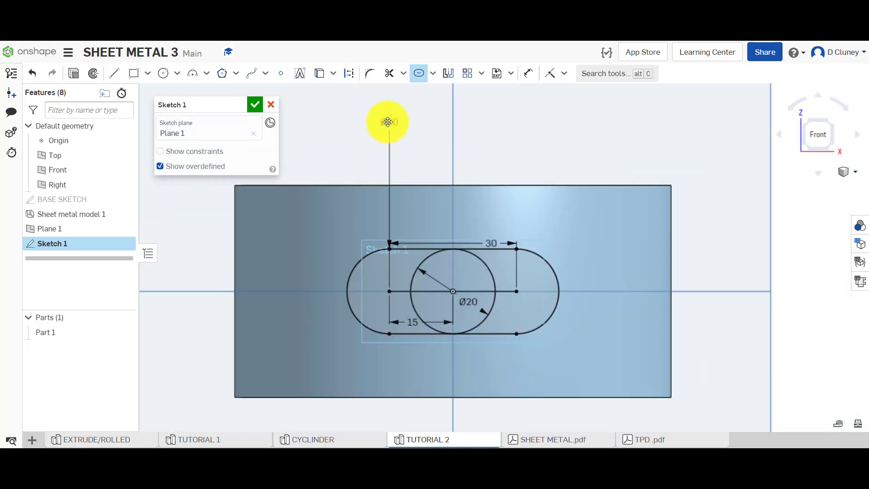
# - Dimension the slot's rounded end Ø5 to set its width
pyautogui.click(388, 122)
pyautogui.write('5')
pyautogui.press('Return')
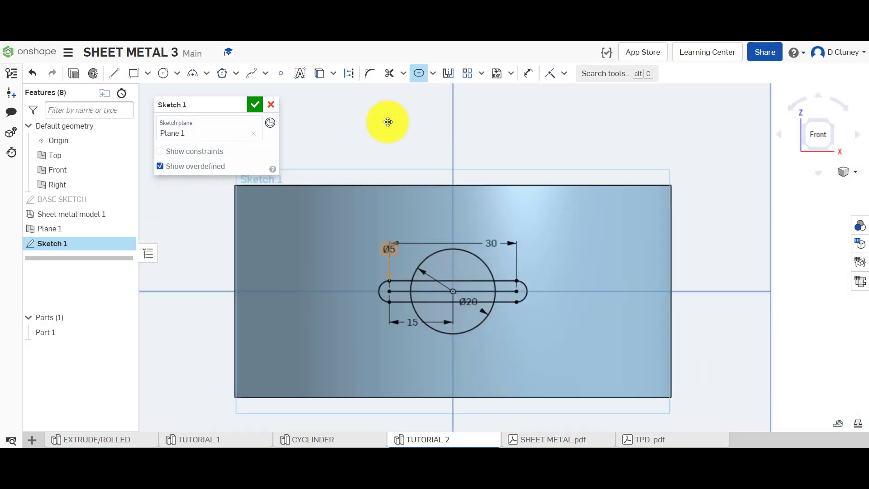
pyautogui.scroll(3, 434, 277)
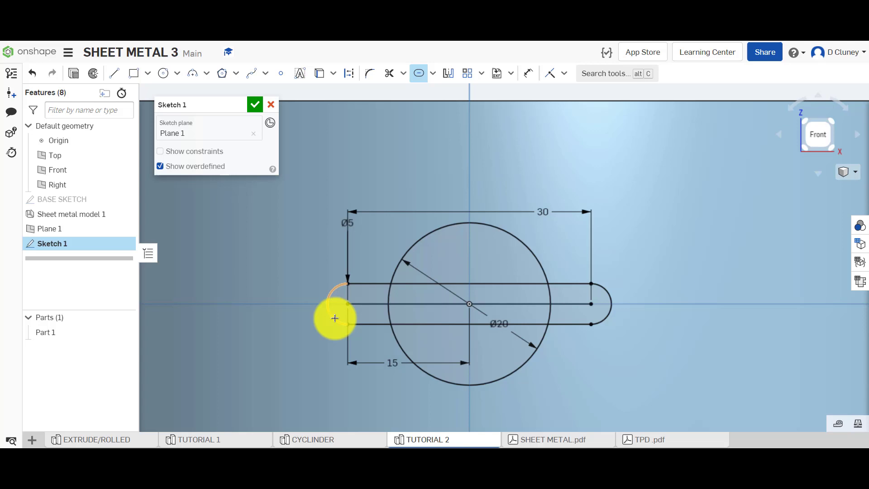
# - In CYCLINDER, finish Sketch 2 and show the cylinder in isometric view
pyautogui.click(365, 442)
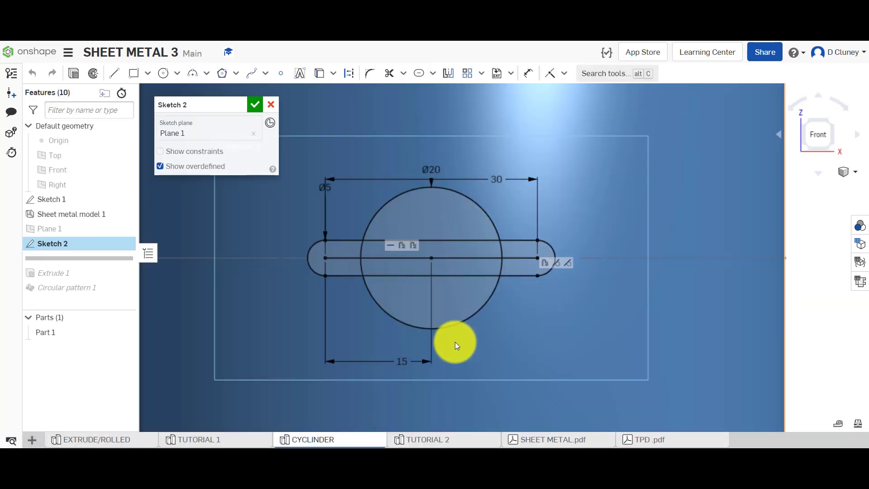
pyautogui.click(254, 106)
pyautogui.scroll(-3, 337, 203)
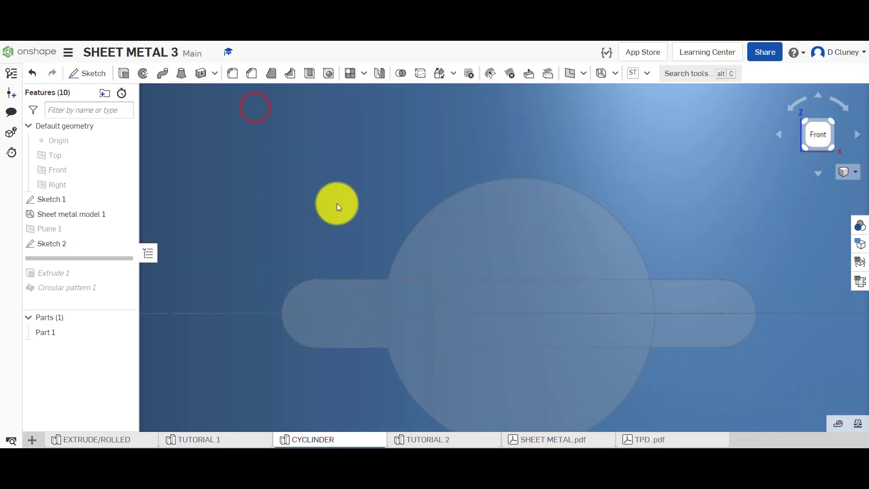
pyautogui.scroll(3, 336, 203)
pyautogui.hotkey('shift', '7')
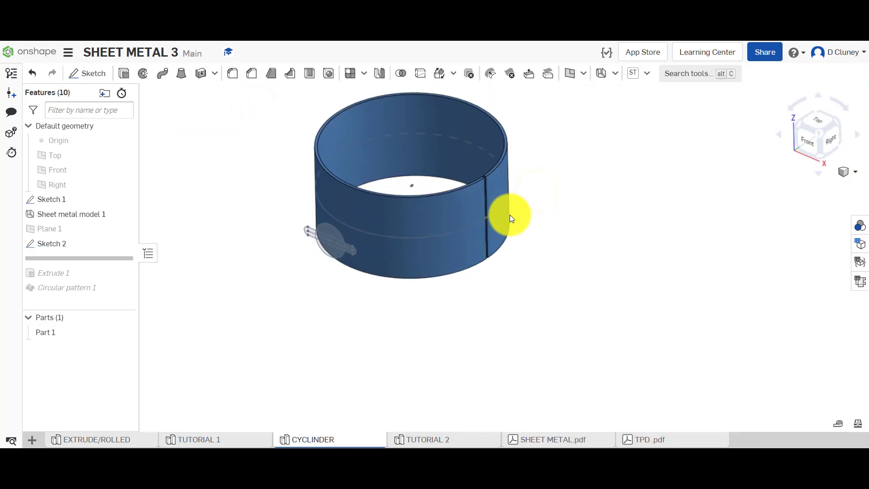
# - Roll the history forward through Extrude 1 and Circular pattern 1, reviewing the pattern settings
pyautogui.moveTo(95, 258)
pyautogui.mouseDown()
pyautogui.moveTo(96, 277)
pyautogui.moveTo(164, 277)
pyautogui.mouseUp()
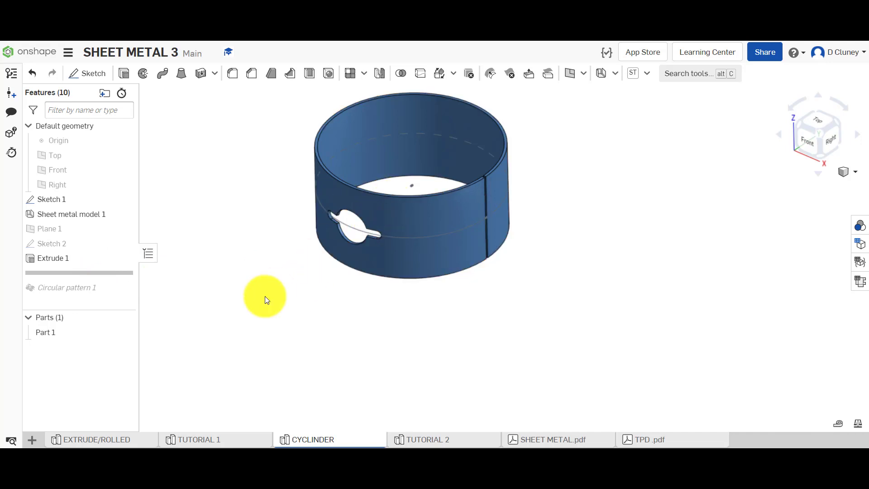
pyautogui.moveTo(265, 296)
pyautogui.mouseDown(button='right')
pyautogui.moveTo(229, 322)
pyautogui.moveTo(266, 291)
pyautogui.mouseUp(button='right')
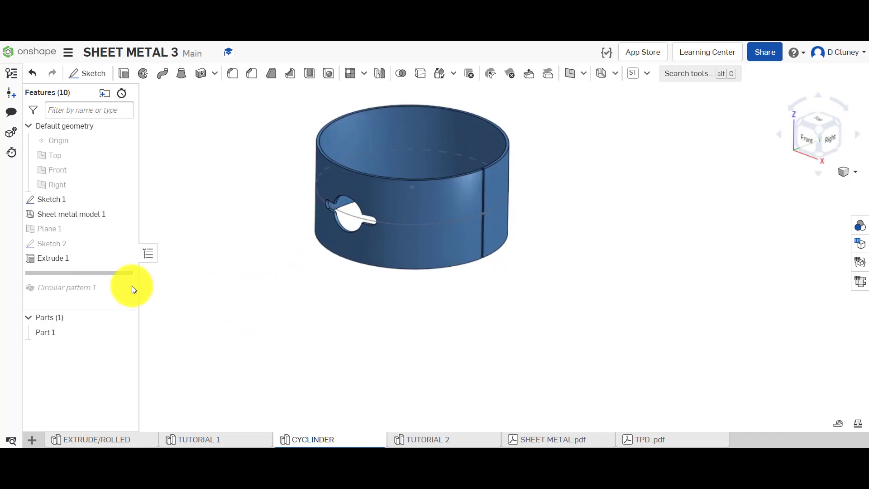
pyautogui.moveTo(116, 274); pyautogui.dragTo(119, 297)
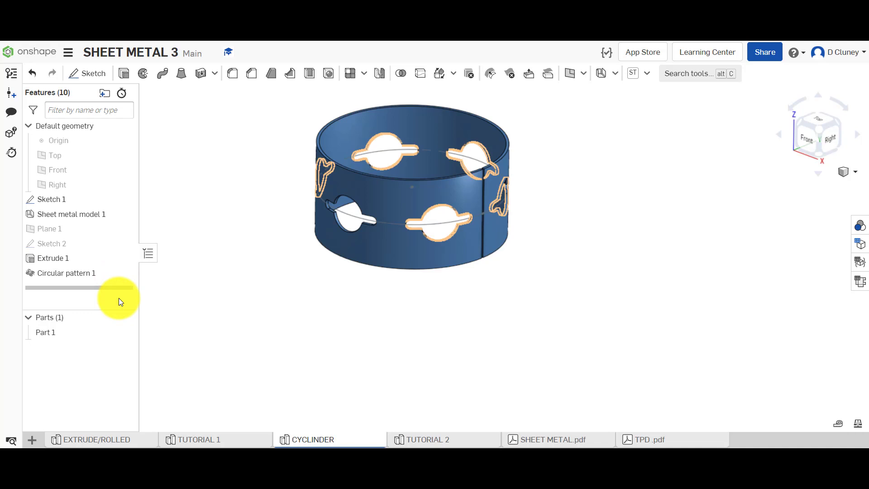
pyautogui.rightClick(90, 274)
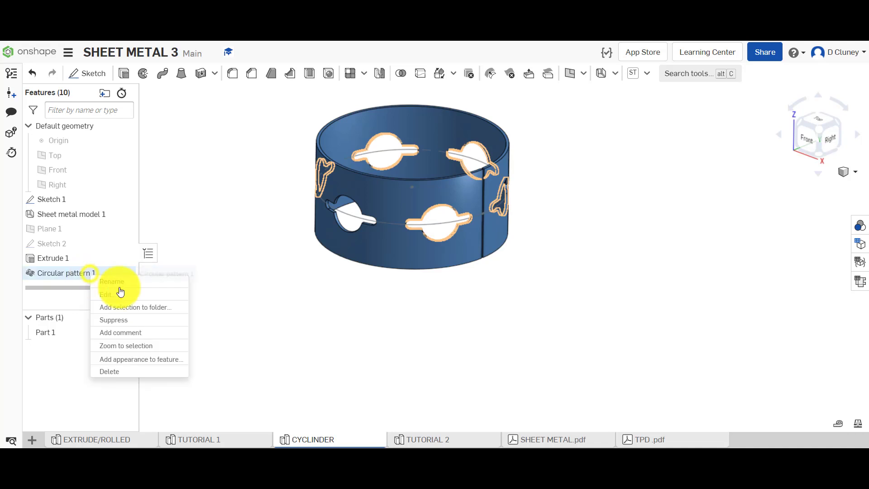
pyautogui.click(122, 294)
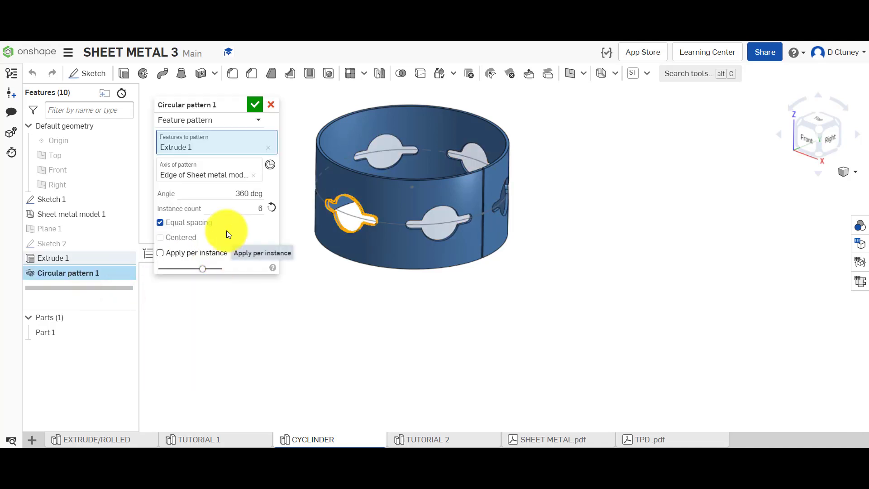
pyautogui.click(271, 107)
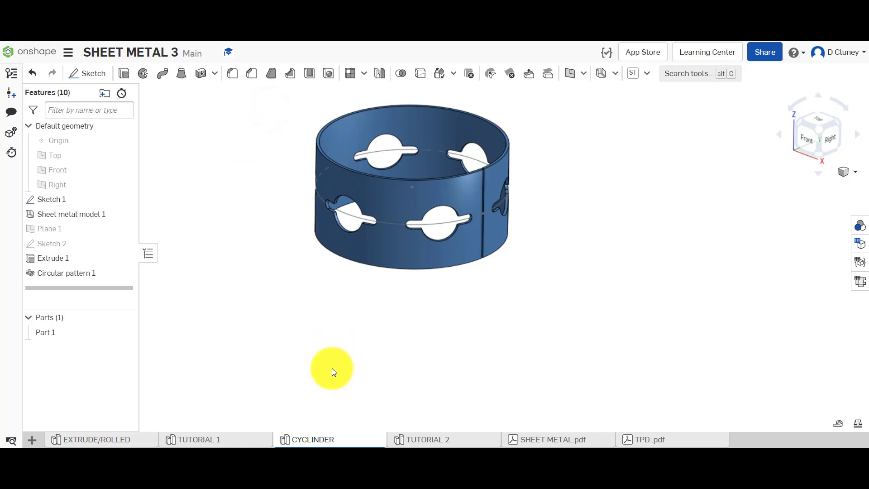
# - Back in TUTORIAL 2, rename Sketch 1 to PROFILE CUT
pyautogui.click(432, 441)
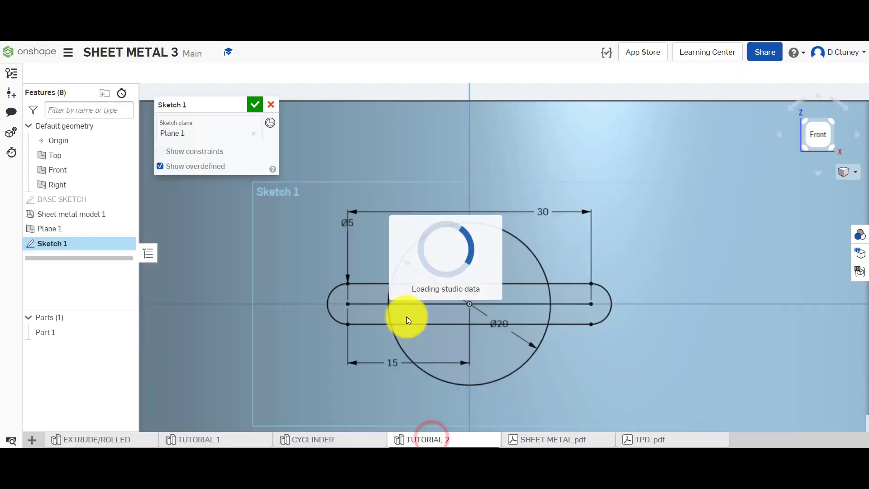
pyautogui.scroll(3, 500, 175)
pyautogui.scroll(-5, 499, 176)
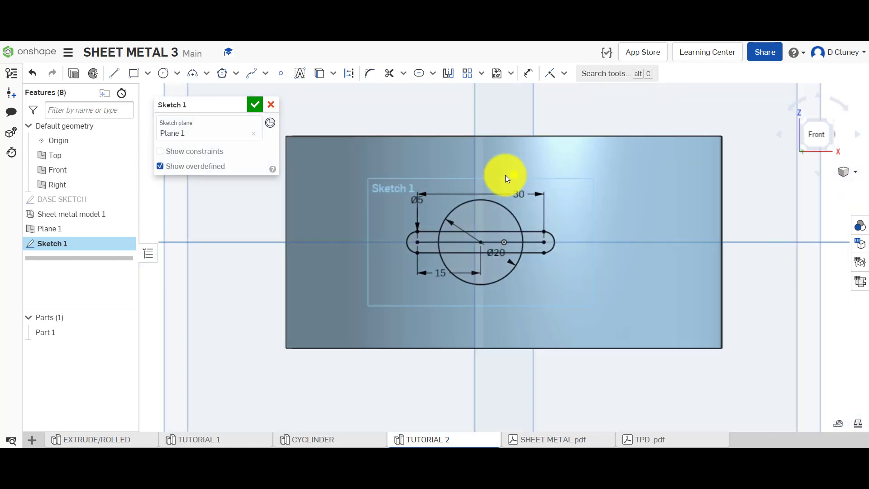
pyautogui.moveTo(513, 175)
pyautogui.mouseDown(button='right')
pyautogui.moveTo(476, 188)
pyautogui.moveTo(481, 194)
pyautogui.mouseUp(button='right')
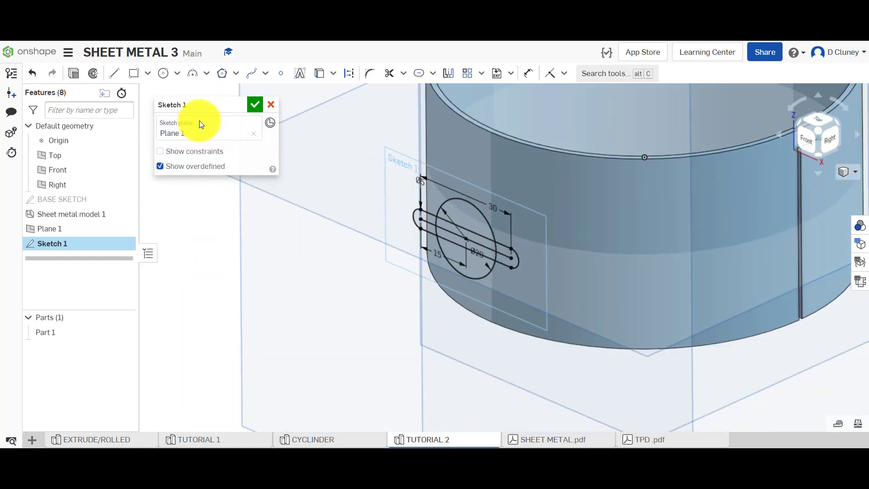
pyautogui.click(238, 105)
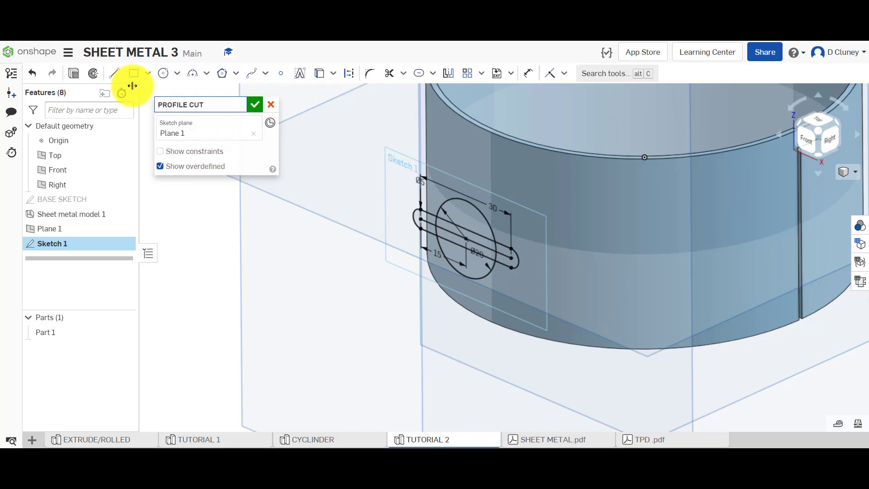
# - Extrude the profile as a Remove cut with a 17.2 mm blind depth
pyautogui.click(75, 75)
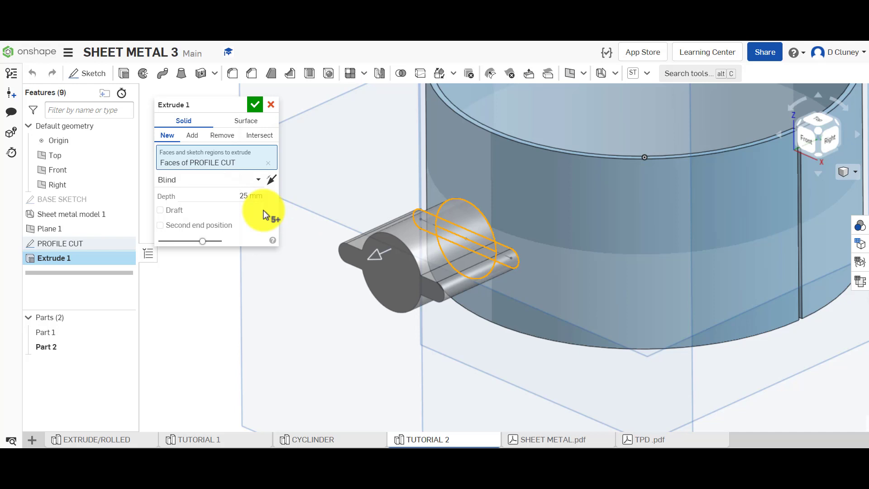
pyautogui.click(214, 136)
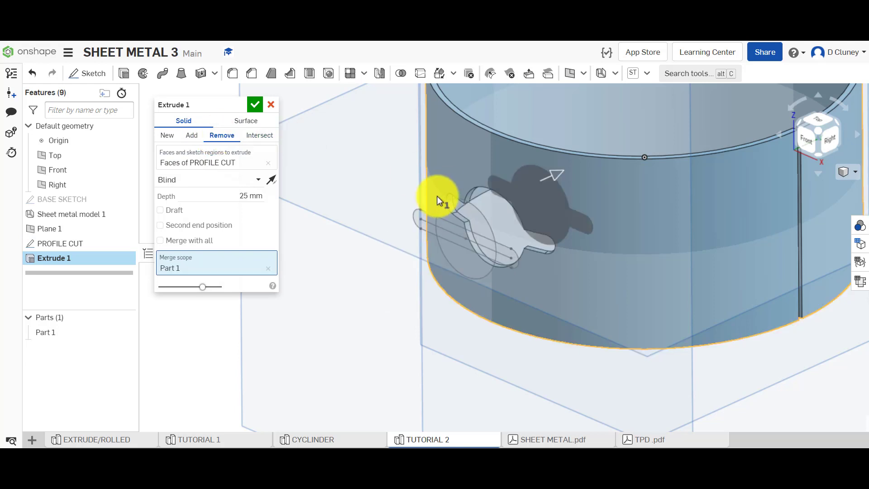
pyautogui.moveTo(437, 196); pyautogui.dragTo(384, 220, button='right')
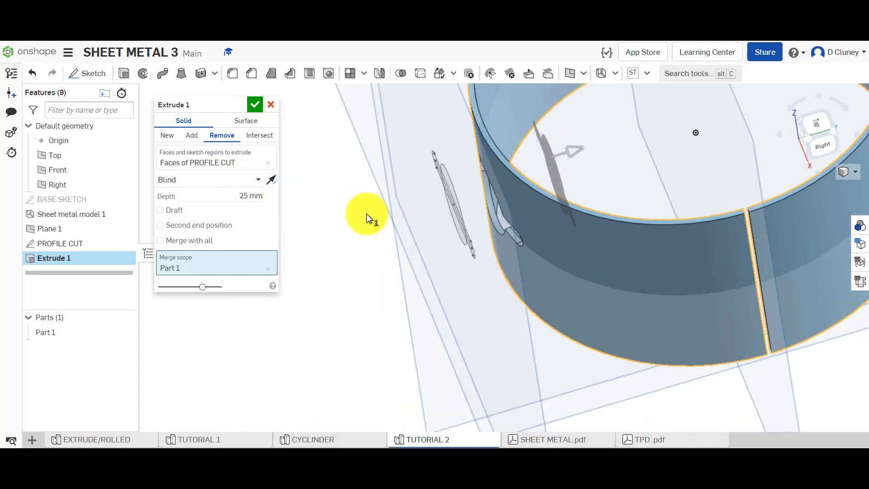
pyautogui.moveTo(583, 156); pyautogui.dragTo(553, 164)
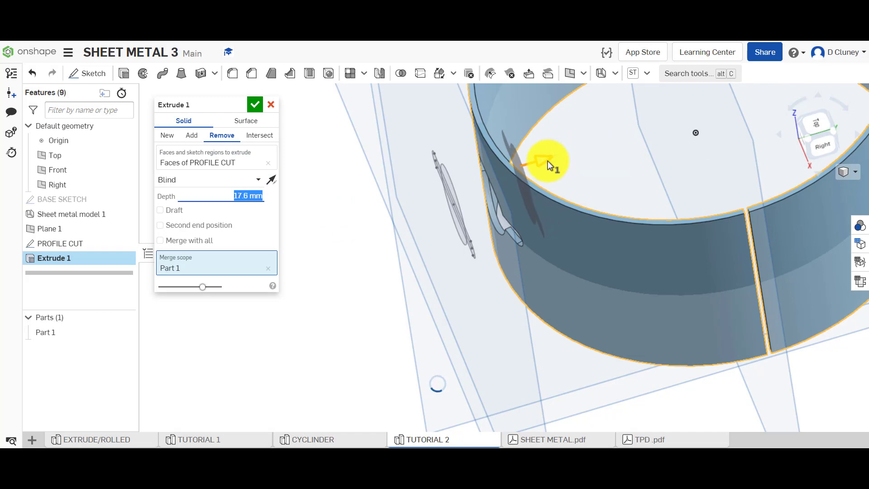
pyautogui.moveTo(553, 164); pyautogui.dragTo(576, 143, button='right')
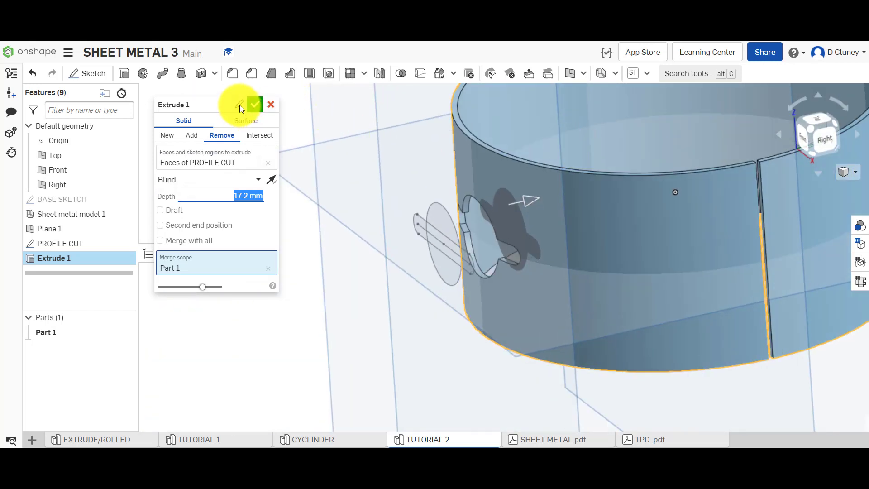
# - Name the extrude feature PROFILE CUT and accept it
pyautogui.click(239, 104)
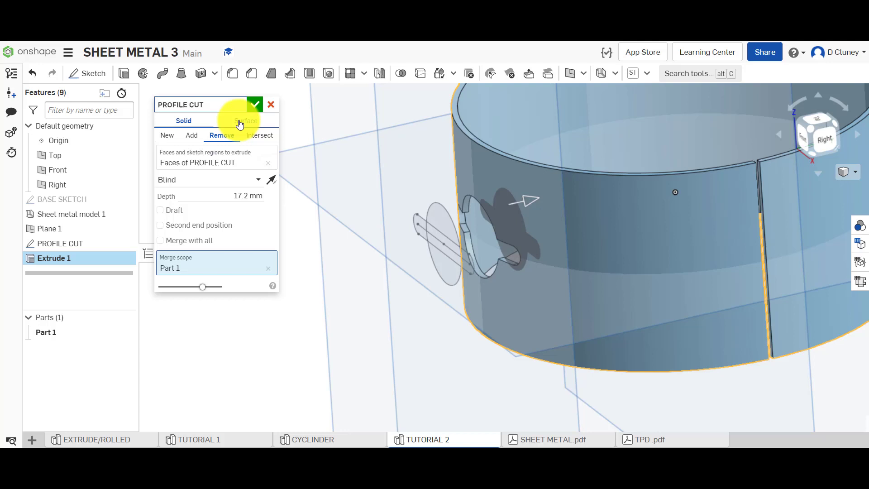
pyautogui.click(255, 104)
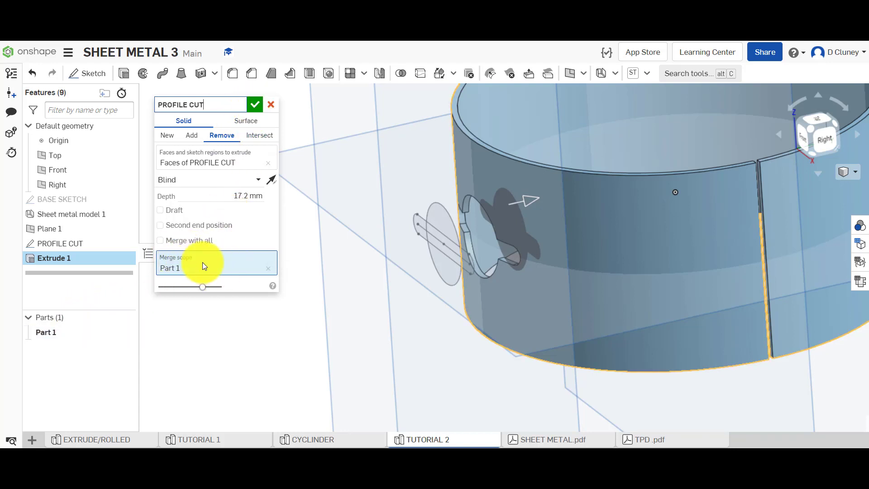
pyautogui.click(192, 229)
pyautogui.click(192, 227)
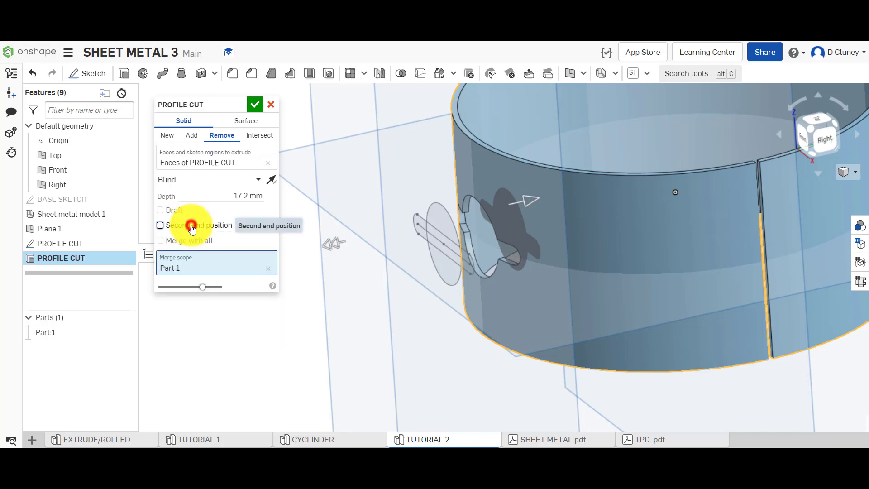
pyautogui.click(251, 108)
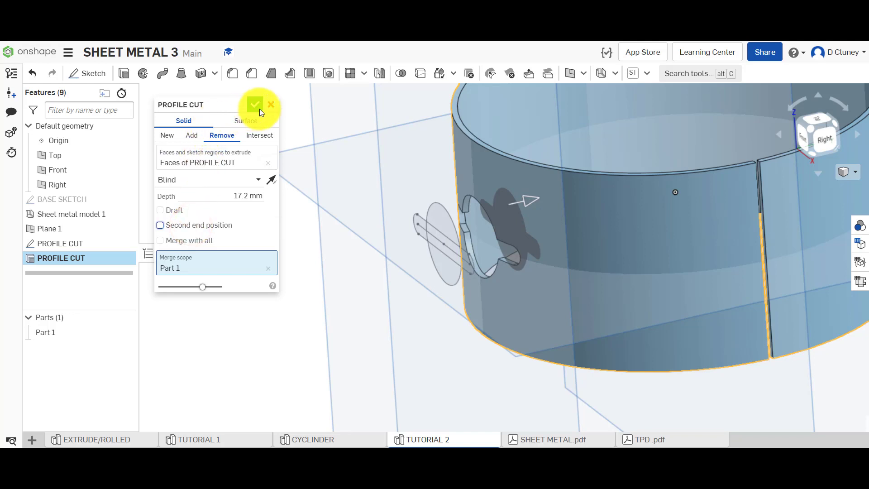
pyautogui.scroll(-5, 301, 160)
pyautogui.scroll(-4, 322, 263)
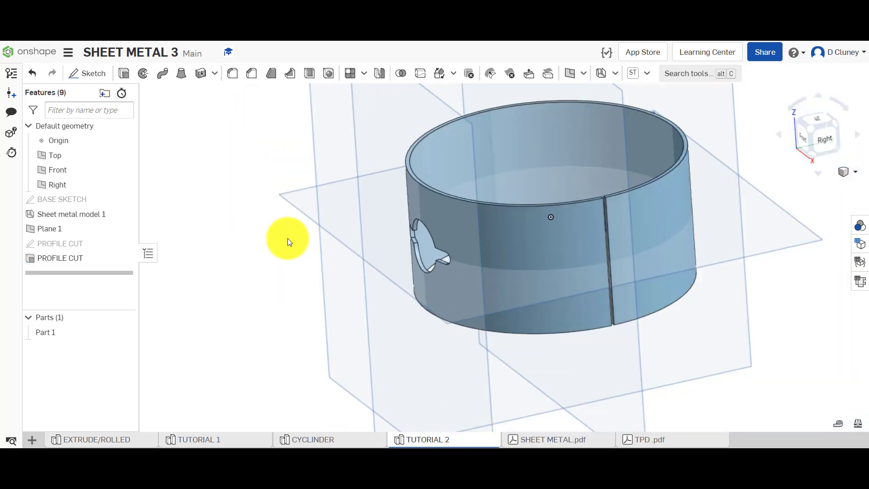
# - Hide the Right, Front and Top planes and Plane 1
pyautogui.moveTo(287, 238); pyautogui.dragTo(295, 238, button='right')
pyautogui.click(123, 186)
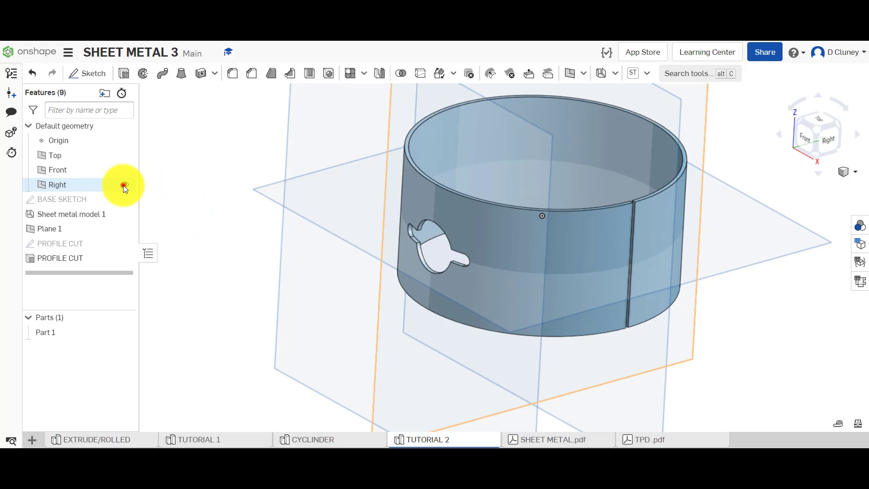
pyautogui.click(123, 170)
pyautogui.click(123, 156)
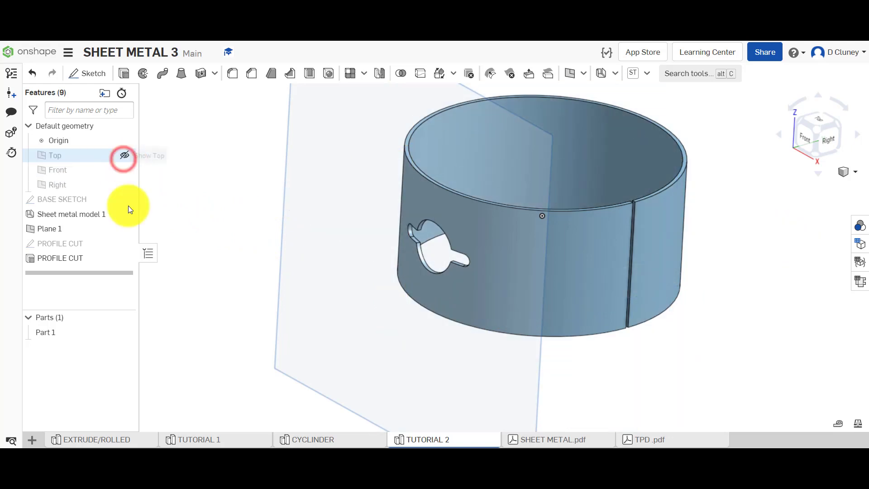
pyautogui.click(122, 226)
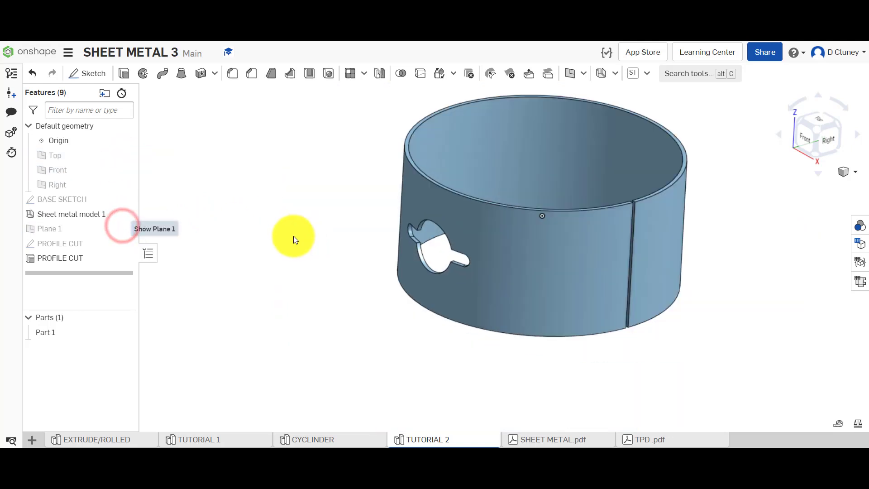
# - Fit the model in view and show the Linear, Circular and Curve pattern choices
pyautogui.press('f')
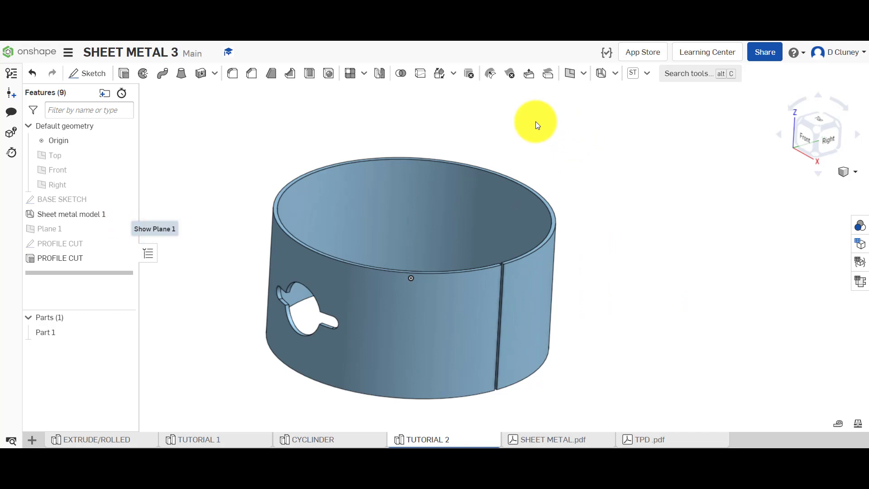
pyautogui.moveTo(536, 121); pyautogui.dragTo(531, 132, button='right')
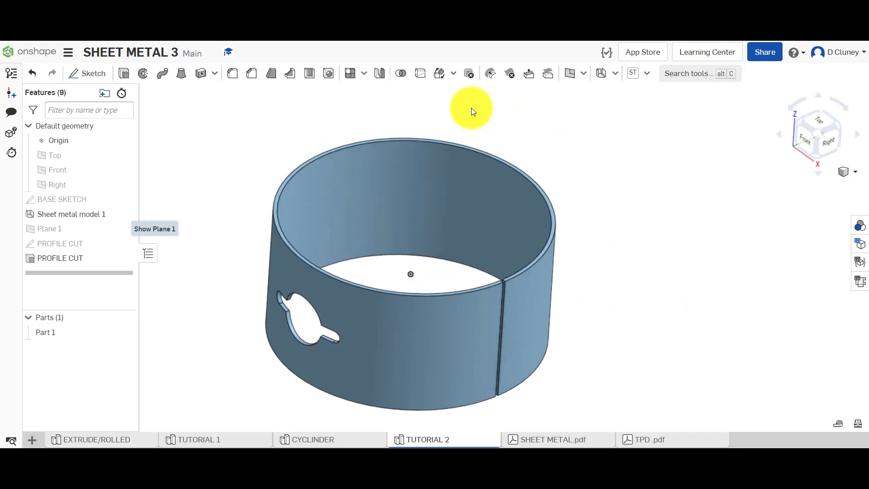
pyautogui.click(364, 73)
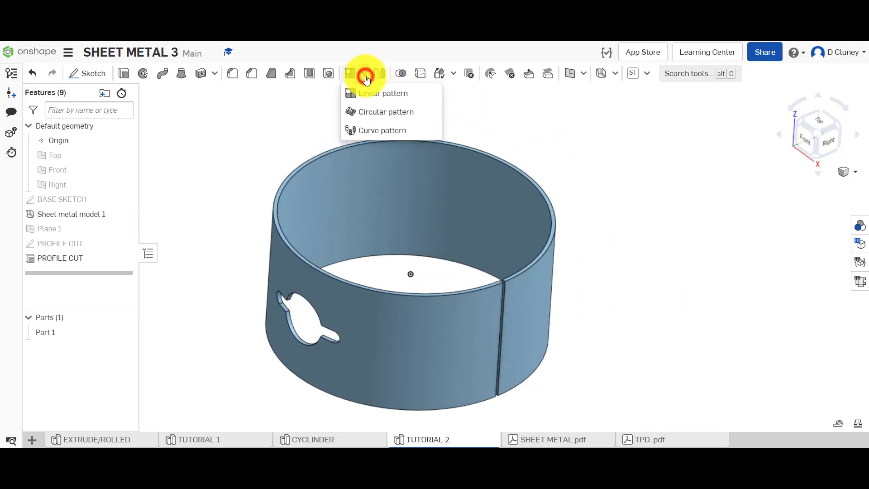
# - Start a circular Feature pattern of PROFILE CUT
pyautogui.click(379, 112)
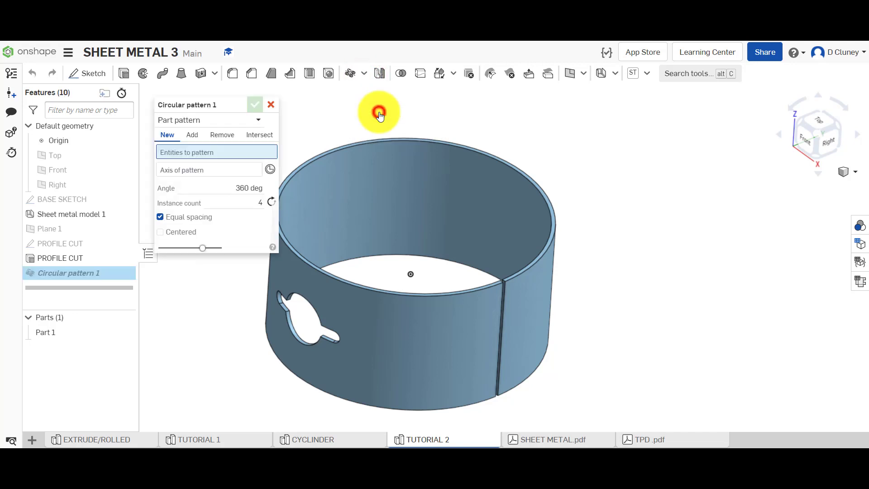
pyautogui.click(208, 120)
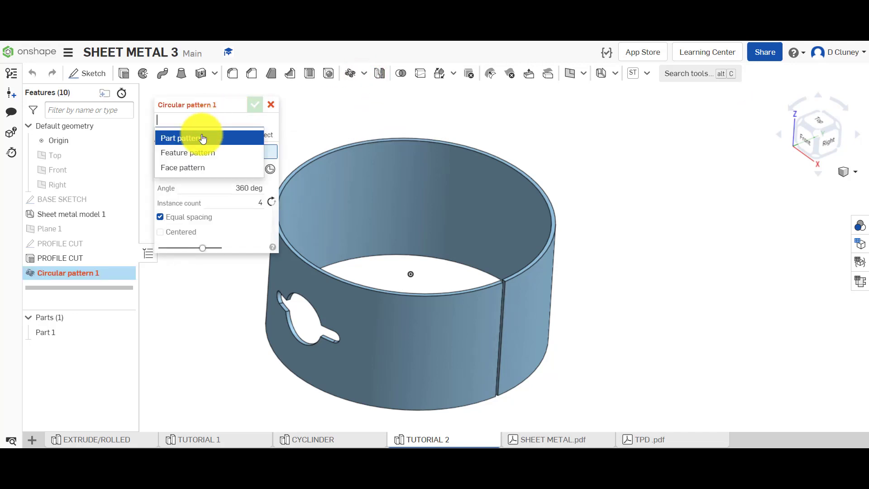
pyautogui.click(203, 154)
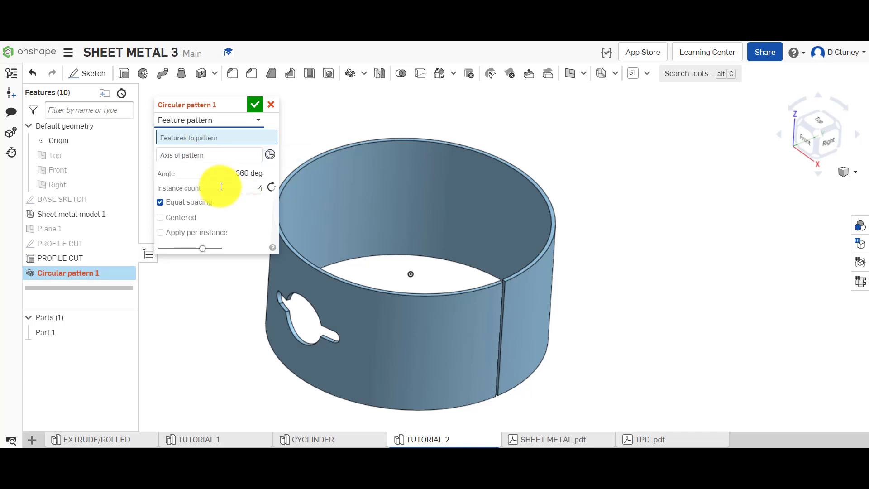
pyautogui.click(210, 137)
pyautogui.click(80, 256)
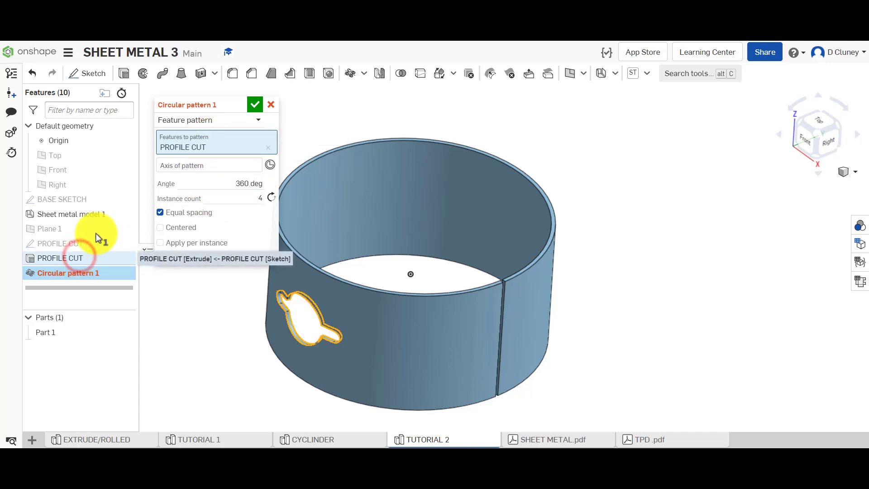
# - Use the cylinder's top edge as the axis and set 6 instances
pyautogui.click(189, 167)
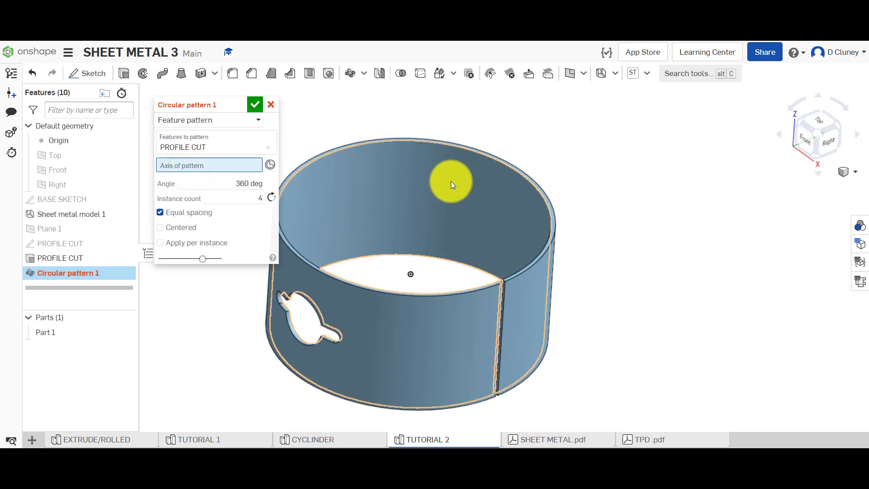
pyautogui.scroll(5, 495, 149)
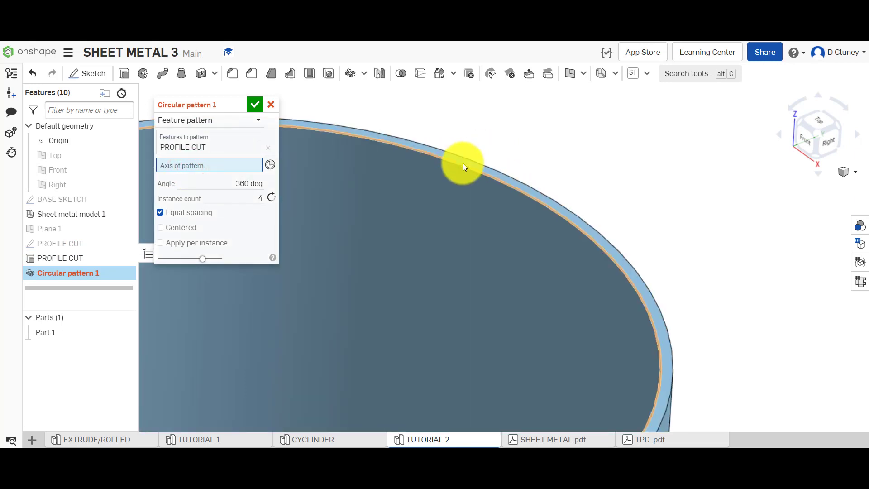
pyautogui.click(462, 163)
pyautogui.scroll(5, 450, 137)
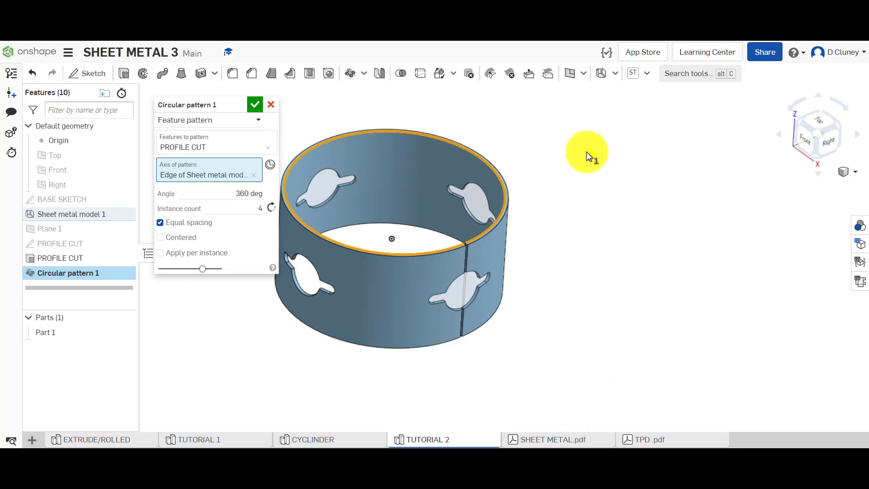
pyautogui.moveTo(589, 152); pyautogui.dragTo(385, 154, button='right')
pyautogui.click(258, 207)
pyautogui.press('BackSpace')
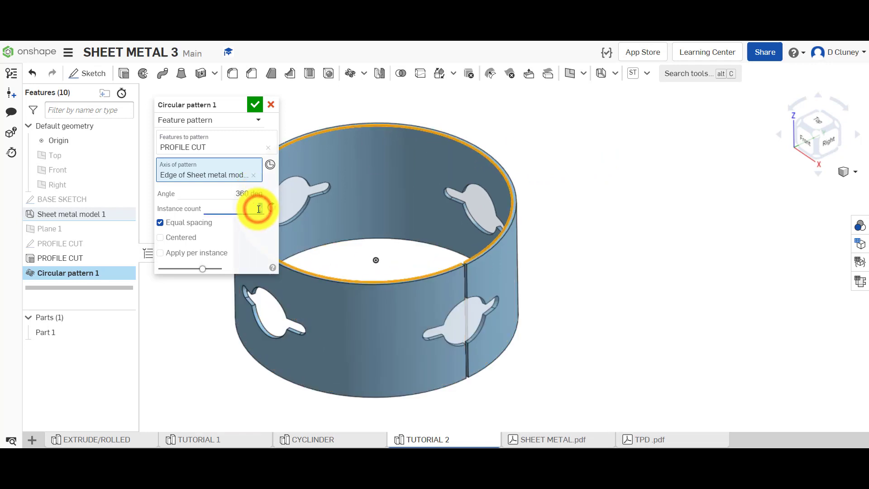
pyautogui.write('6')
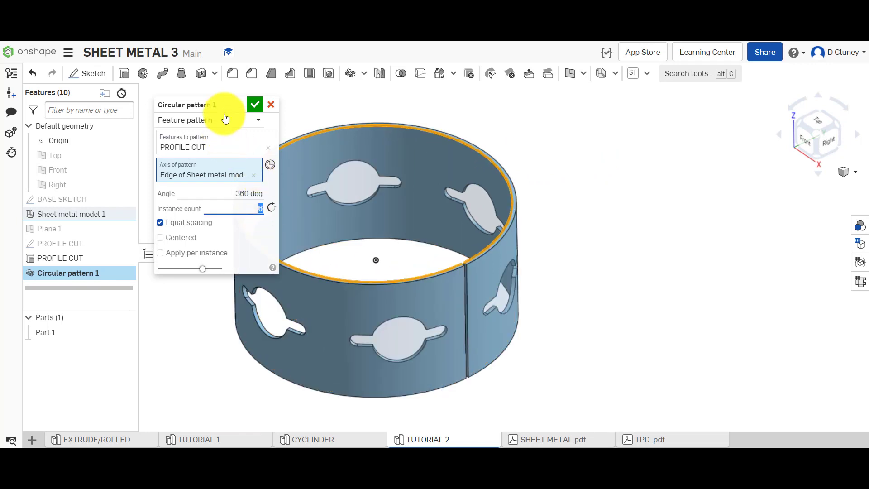
pyautogui.moveTo(203, 102); pyautogui.dragTo(649, 145)
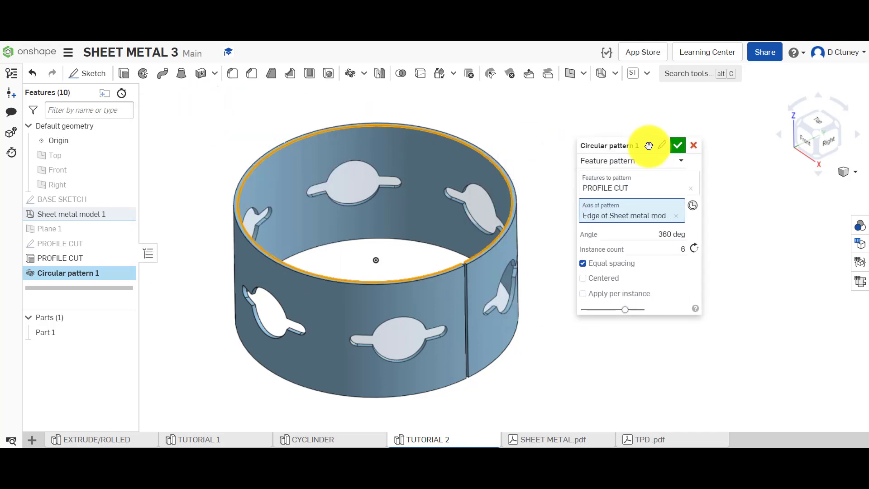
pyautogui.click(623, 263)
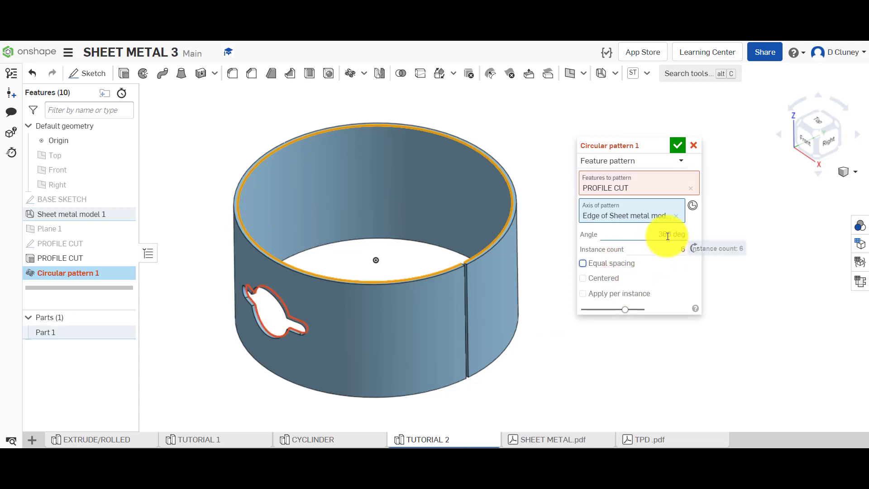
pyautogui.click(666, 236)
pyautogui.write('45')
pyautogui.press('Return')
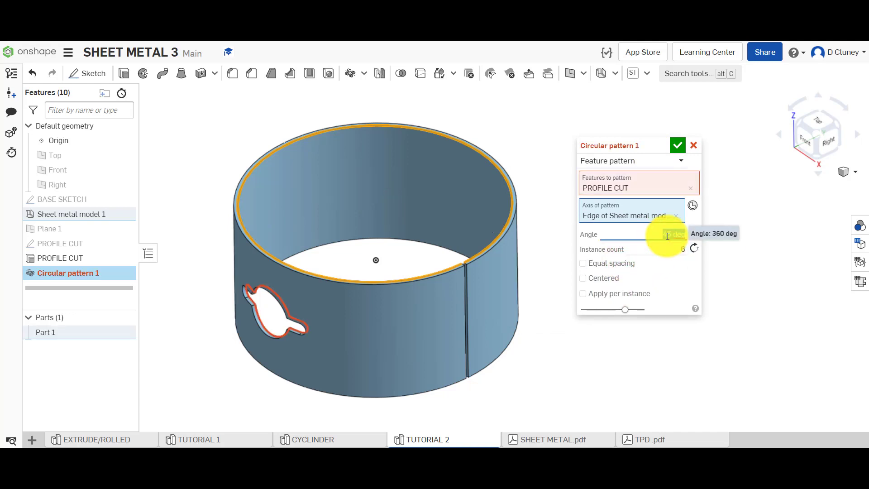
pyautogui.click(671, 249)
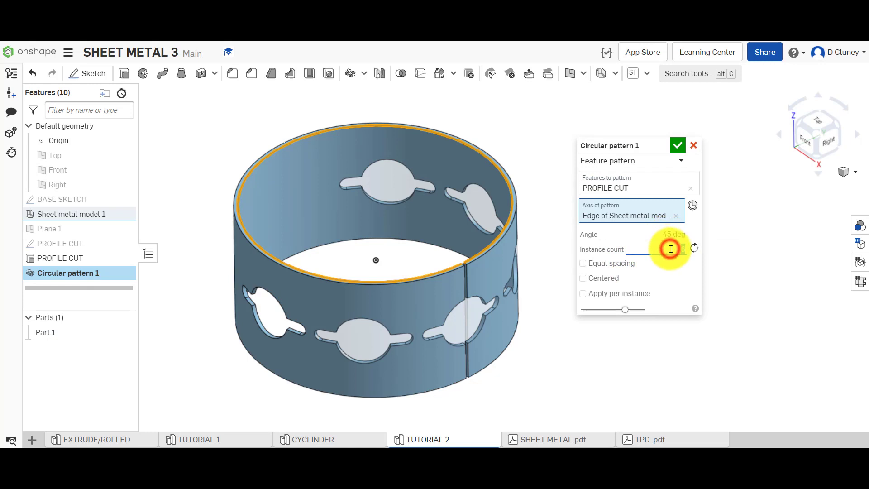
pyautogui.write('3')
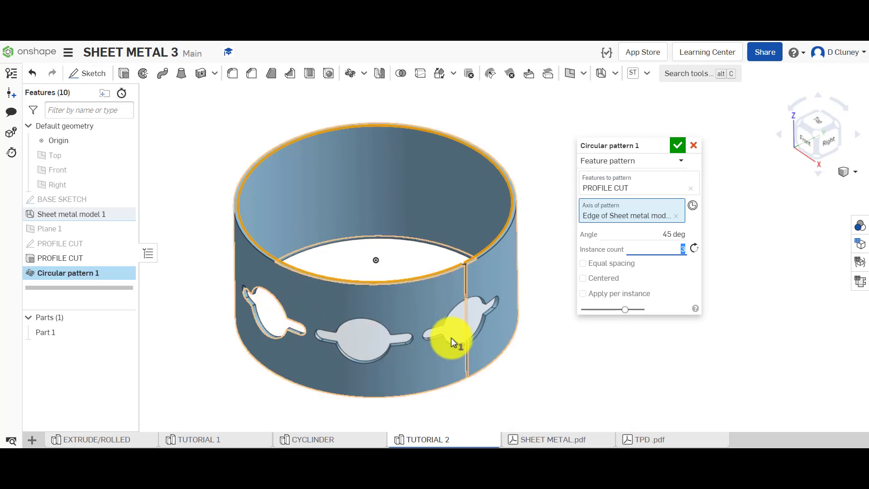
pyautogui.click(698, 251)
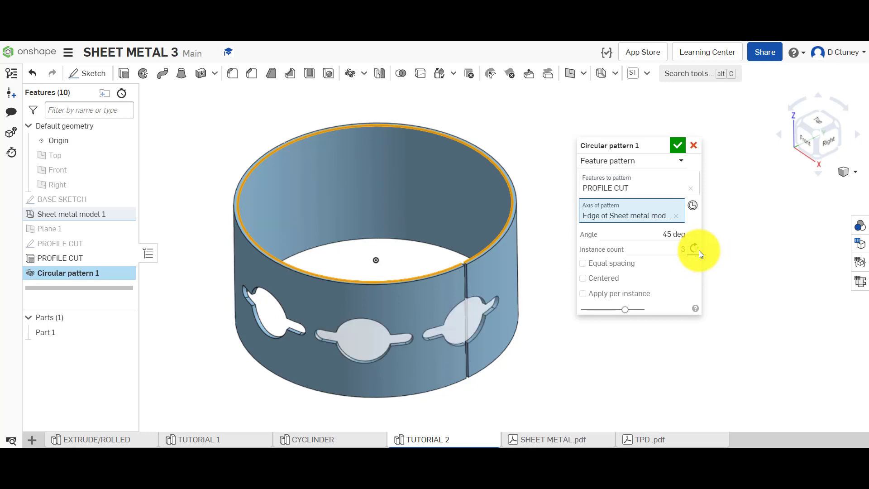
pyautogui.click(608, 281)
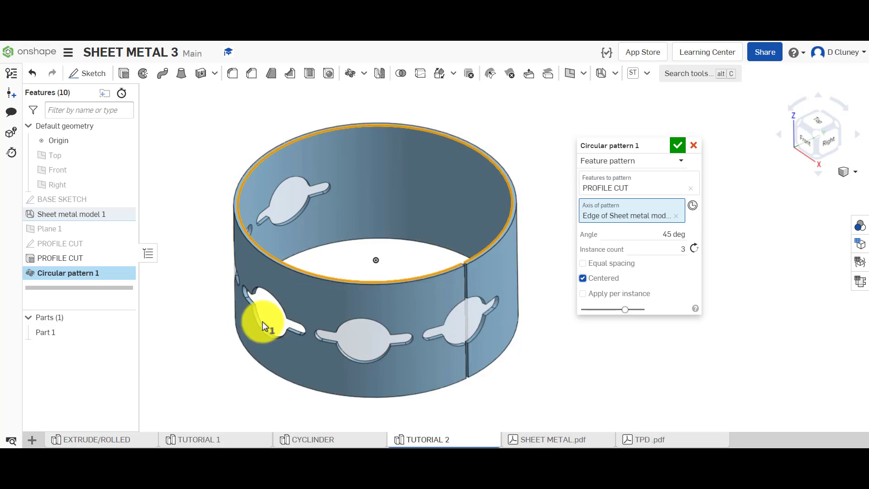
pyautogui.moveTo(295, 246); pyautogui.dragTo(310, 271, button='right')
pyautogui.hotkey('shift', '7')
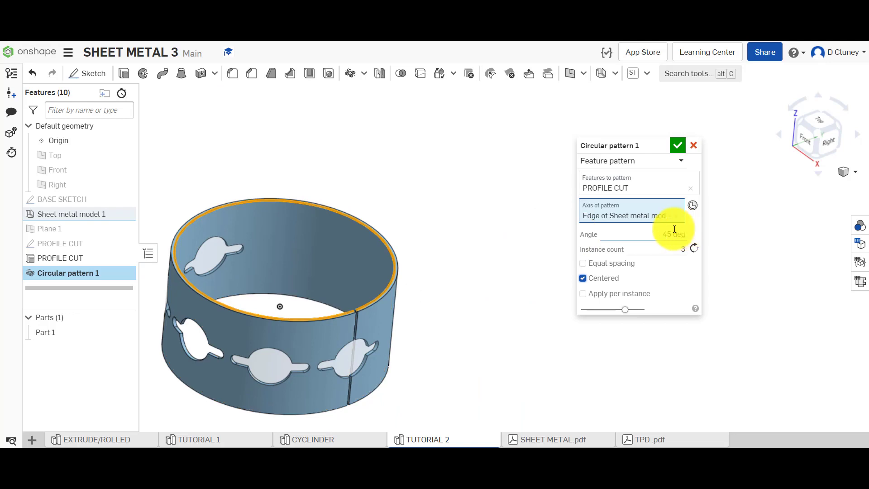
pyautogui.click(606, 264)
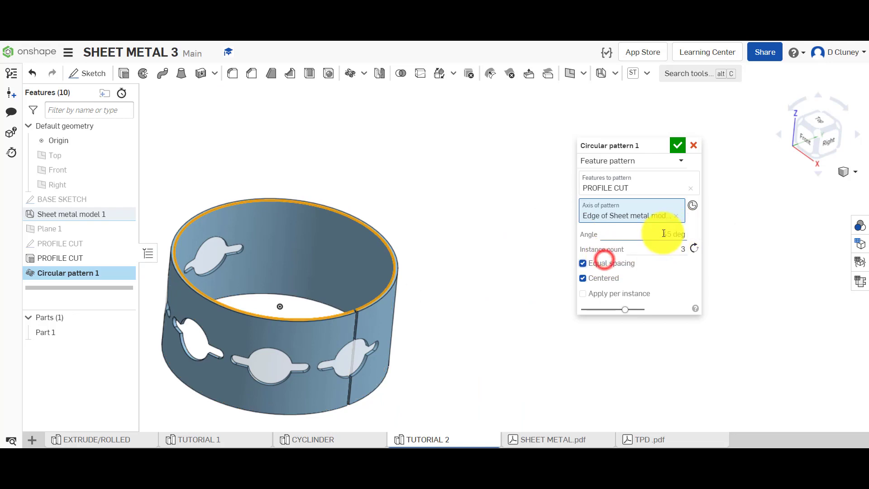
pyautogui.click(661, 234)
pyautogui.write('360')
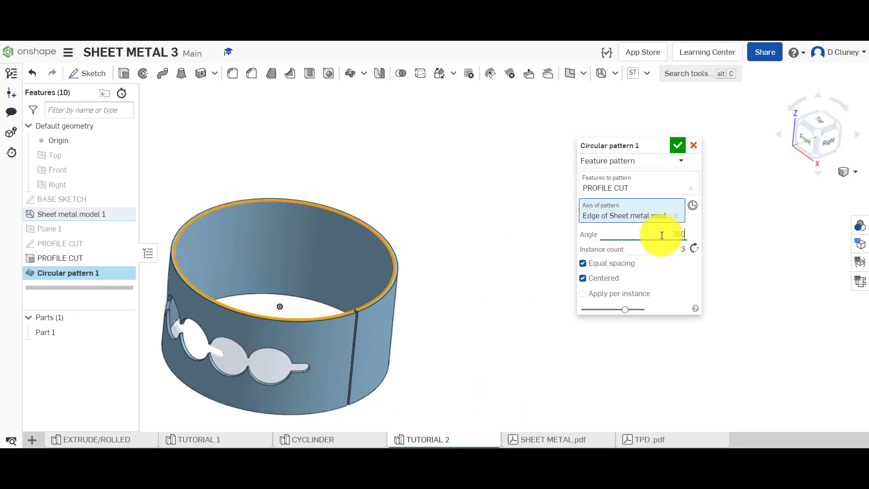
pyautogui.click(673, 247)
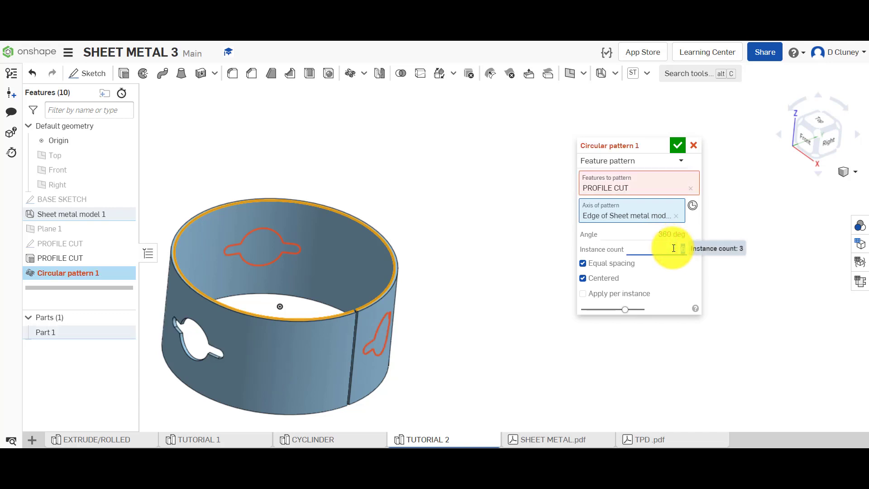
pyautogui.write('6')
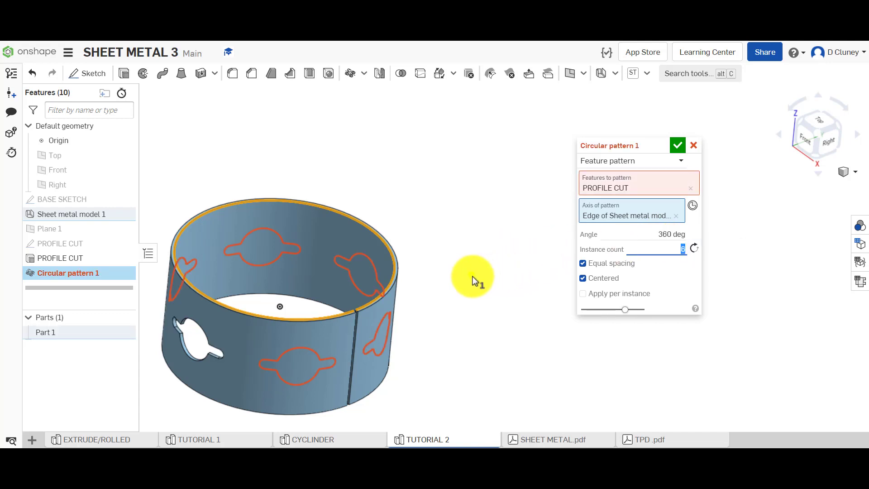
# - Turn off pattern centering and accept Circular pattern 1, placing six evenly spaced keyholes around the cylinder
pyautogui.click(583, 278)
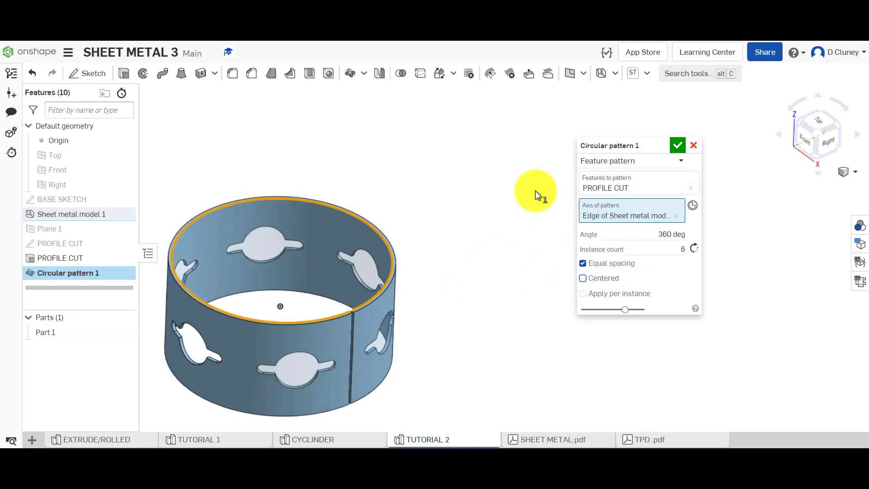
pyautogui.moveTo(423, 297); pyautogui.dragTo(498, 258, button='right')
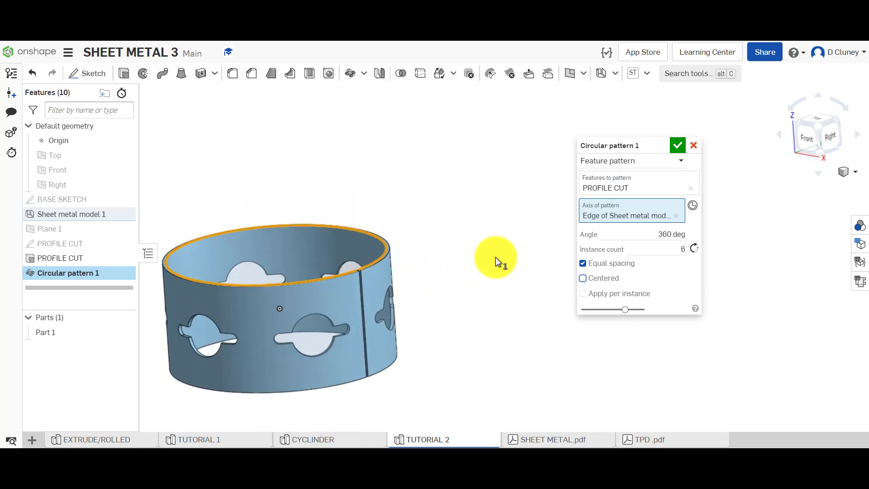
pyautogui.click(673, 145)
pyautogui.moveTo(498, 229); pyautogui.dragTo(503, 252, button='right')
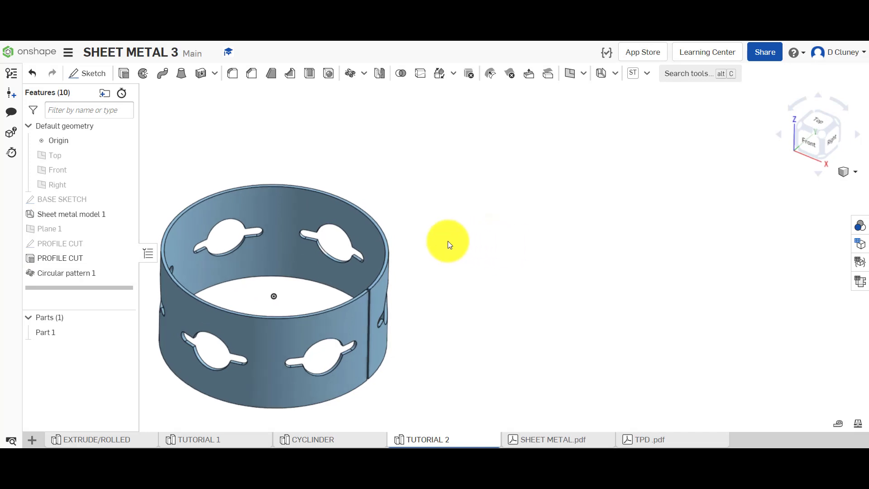
pyautogui.press('f')
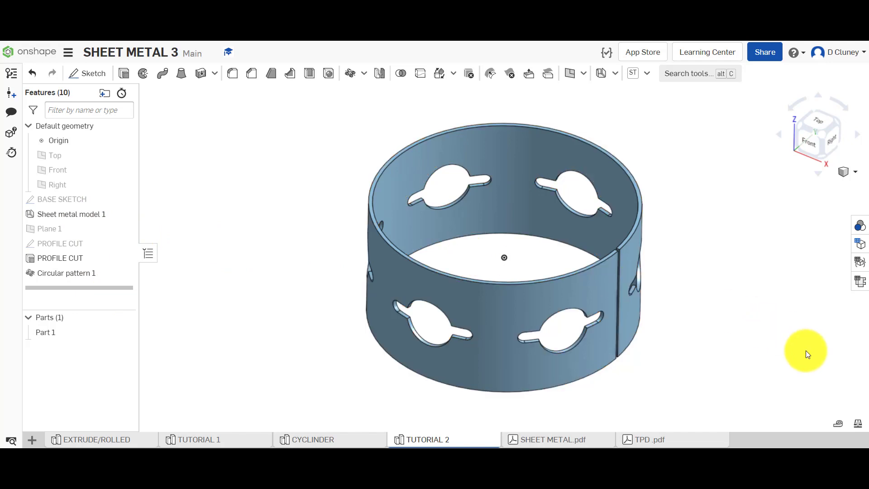
# - Display the bends table and flat pattern, showing the unrolled strip with six keyholes in a row
pyautogui.click(857, 282)
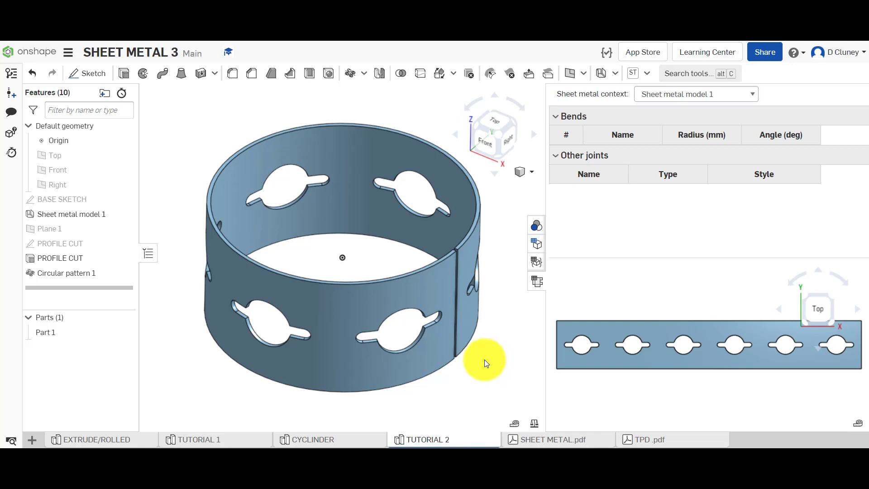
pyautogui.scroll(-2, 484, 359)
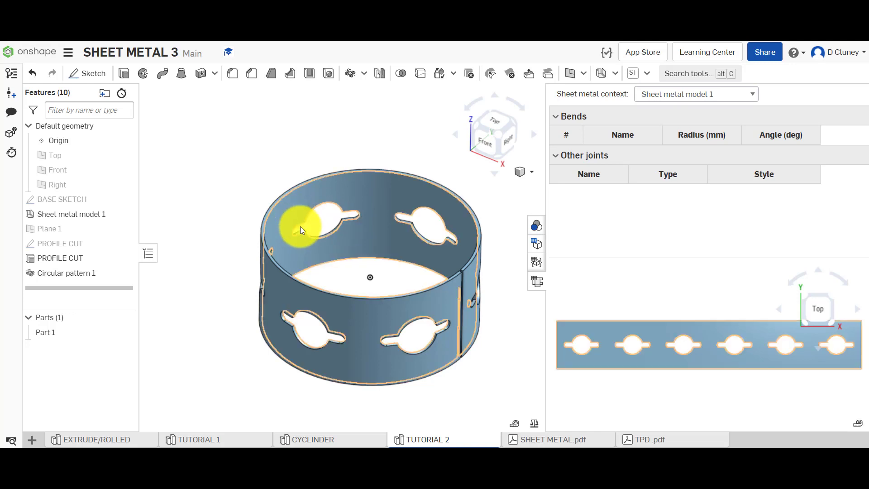
pyautogui.scroll(3, 243, 241)
pyautogui.scroll(-3, 243, 241)
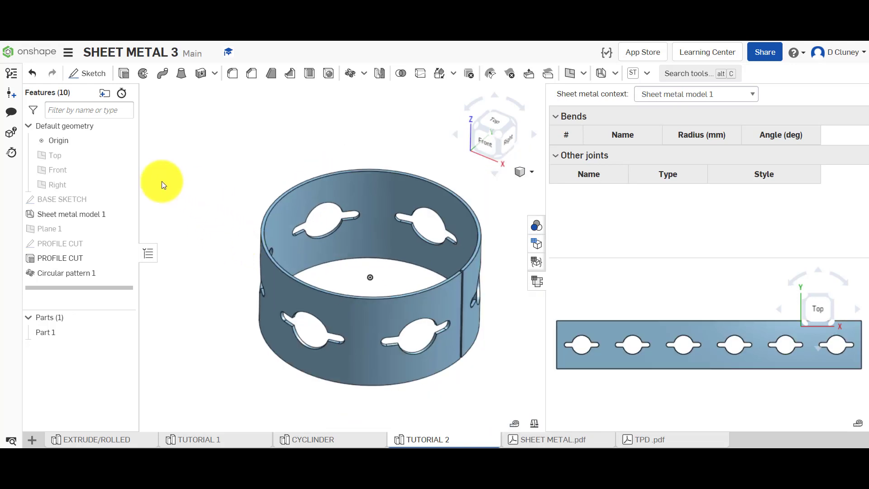
pyautogui.moveTo(94, 183)
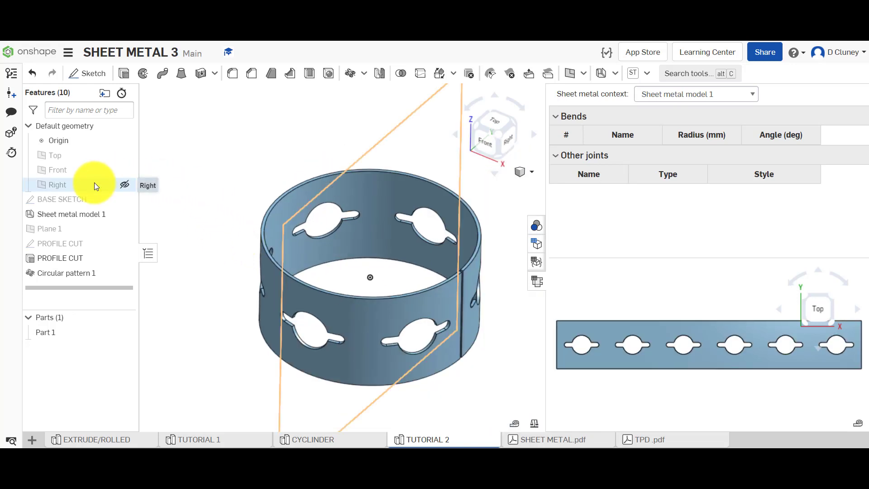